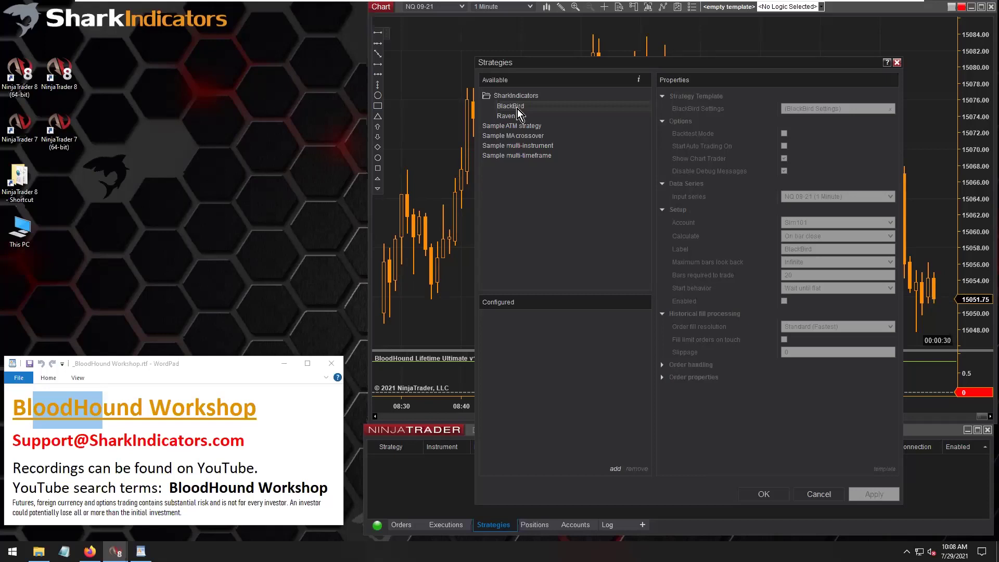
- Add the Raven strategy, remove it again, and close the Strategies dialog with none applied
{"action": "left_click", "coordinate": [514, 117]}
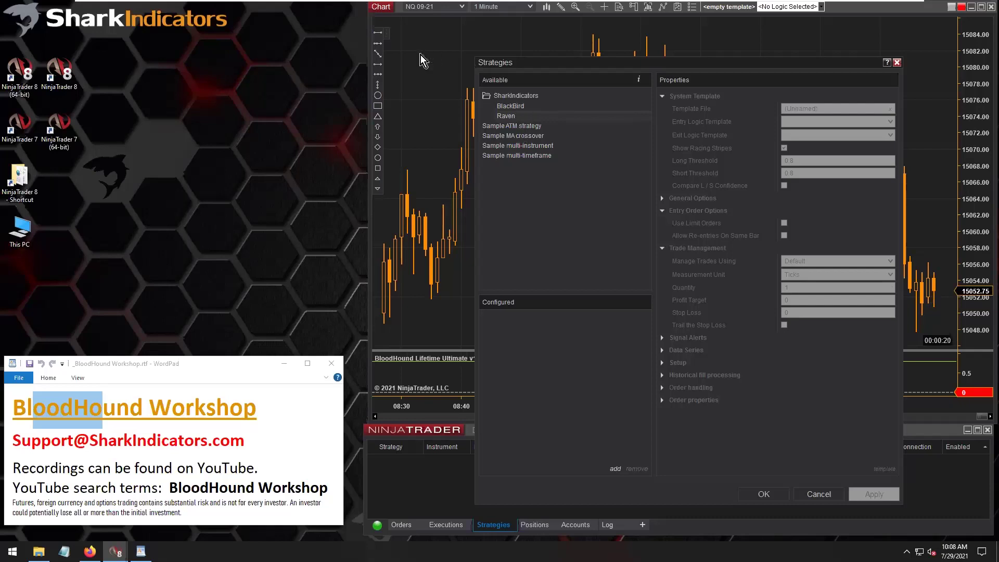
{"action": "double_click", "coordinate": [512, 117]}
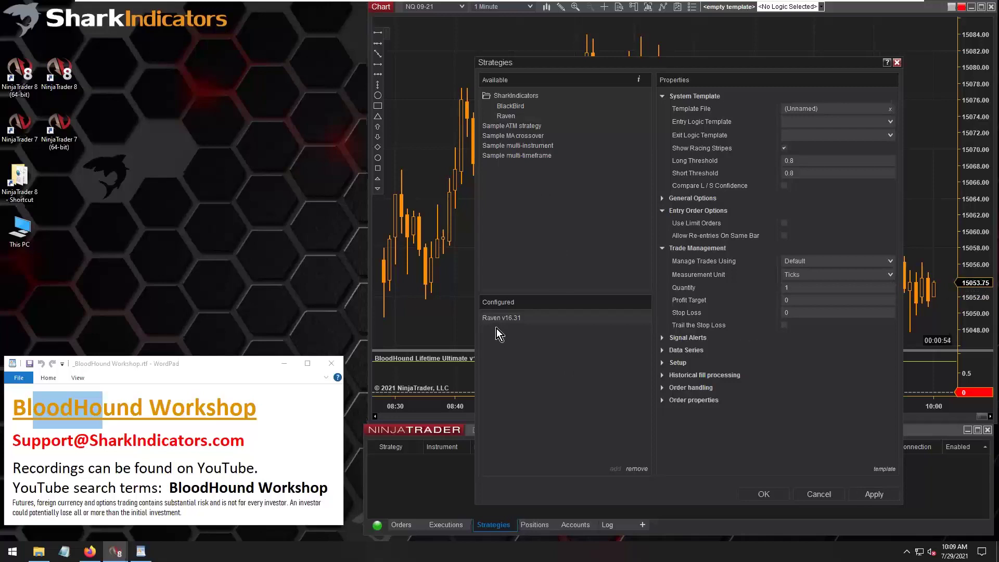
{"action": "left_click", "coordinate": [636, 468]}
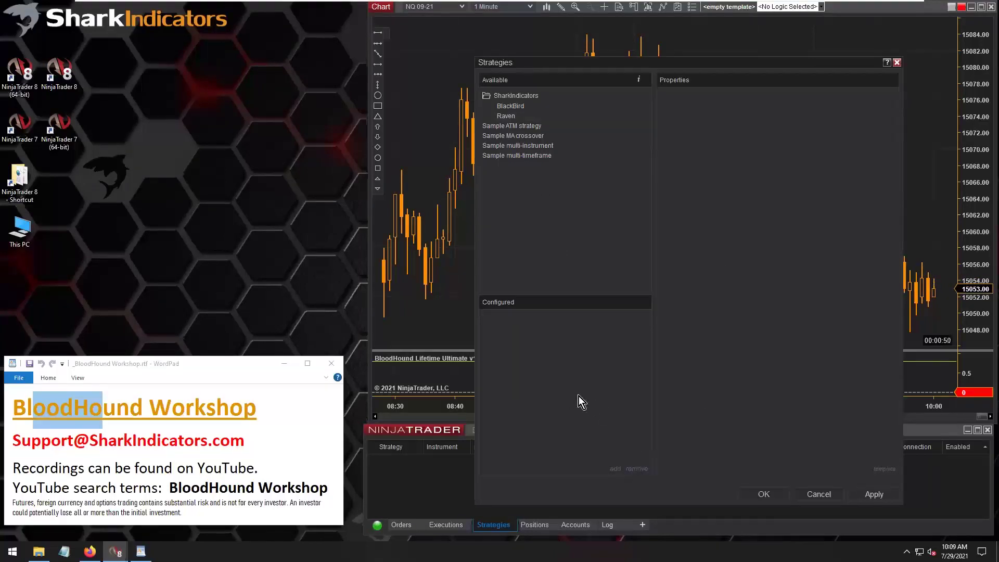
{"action": "left_click", "coordinate": [764, 494]}
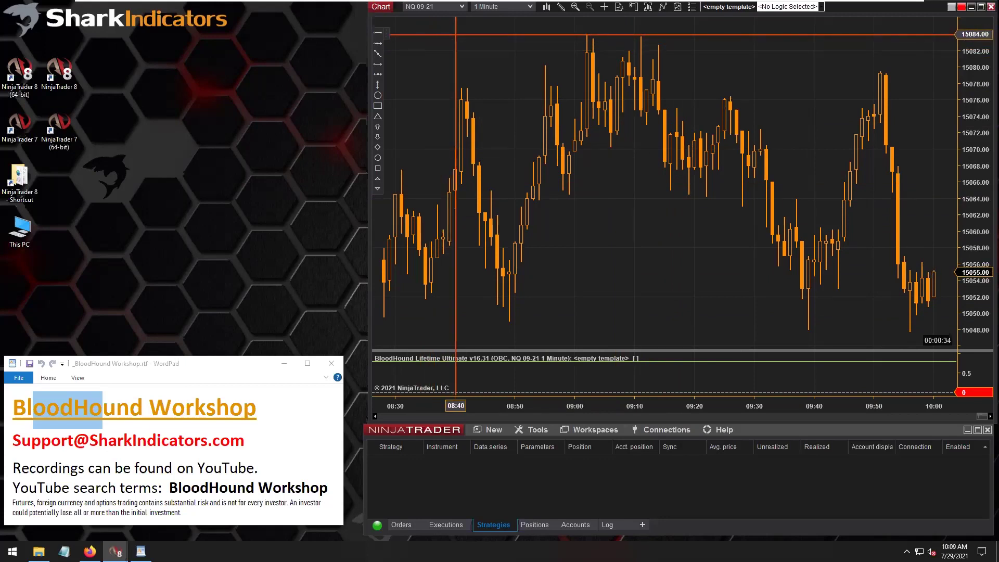
- Keep NQ 09-21 on the first chart and load QQQ in place of RTY 09-21 on the second
{"action": "left_click", "coordinate": [462, 8]}
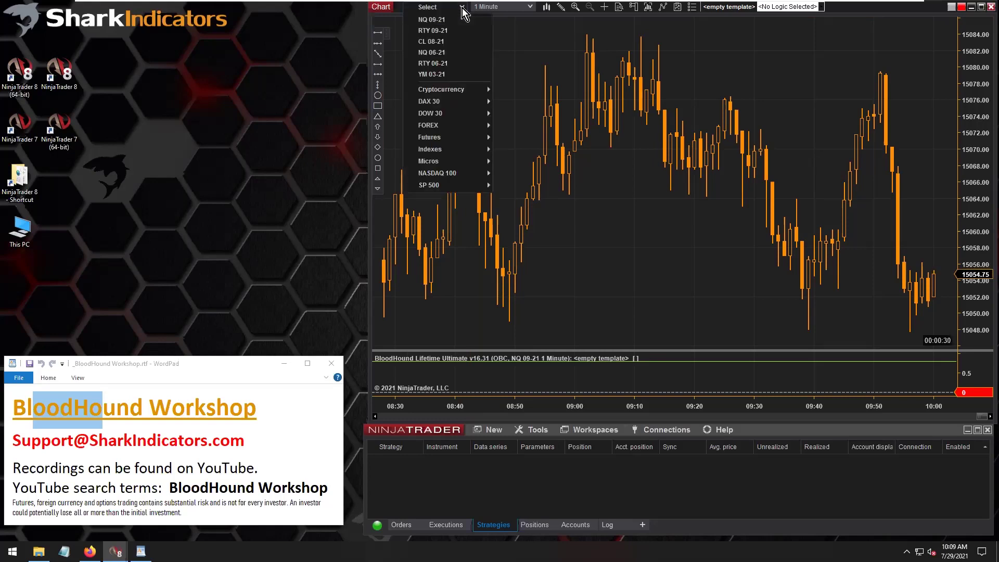
{"action": "left_click", "coordinate": [528, 64]}
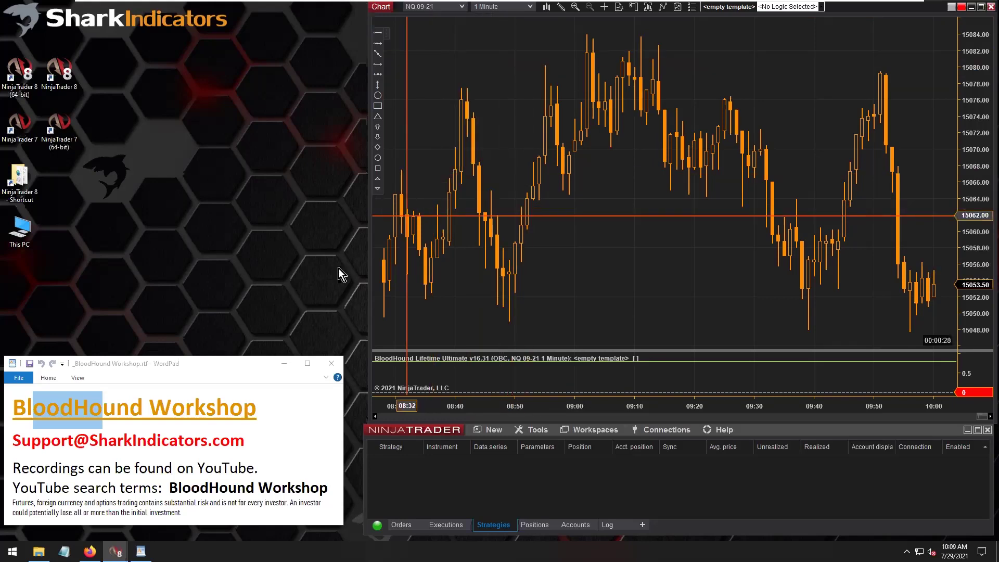
{"action": "mouse_move", "coordinate": [115, 551]}
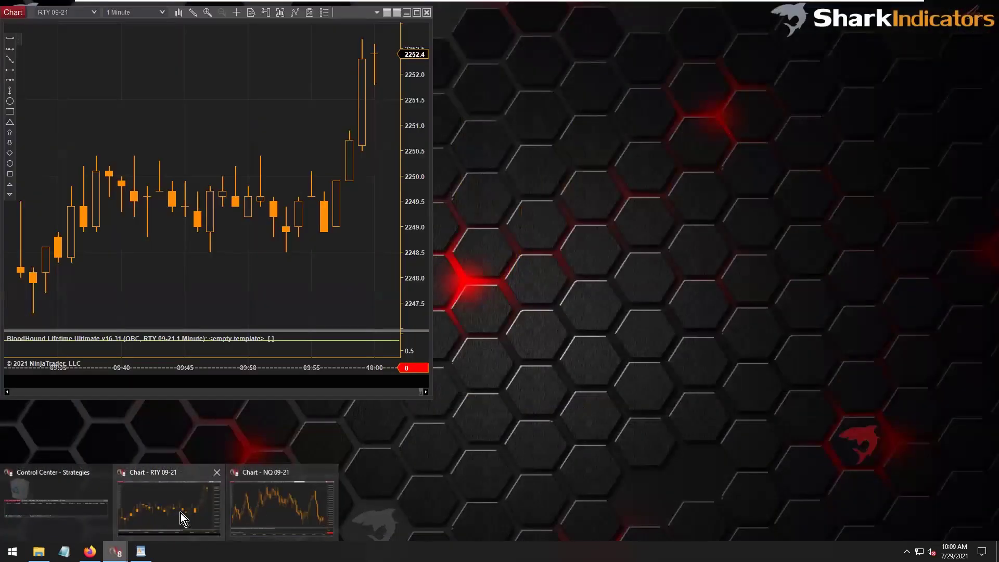
{"action": "left_click", "coordinate": [180, 513]}
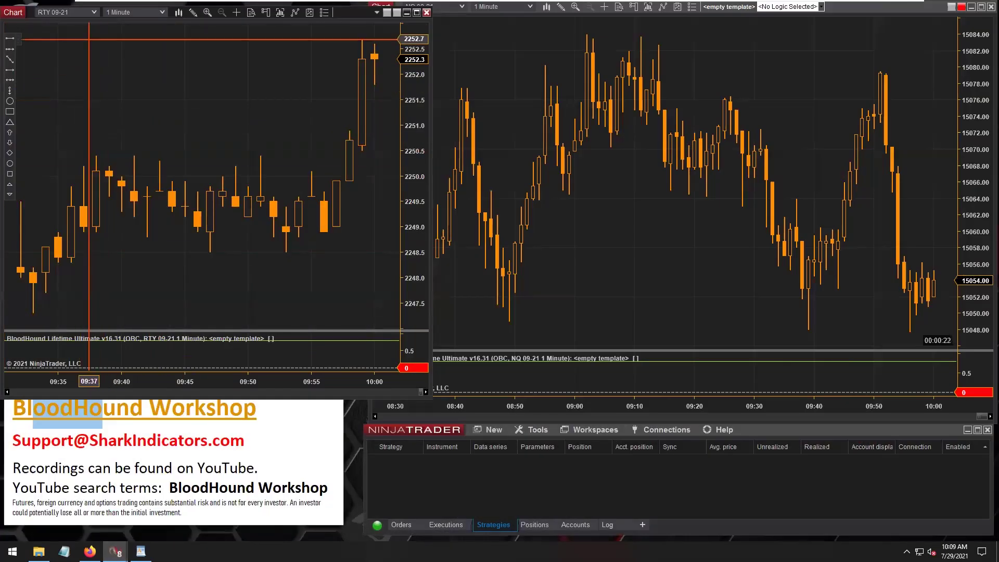
{"action": "left_click", "coordinate": [93, 11]}
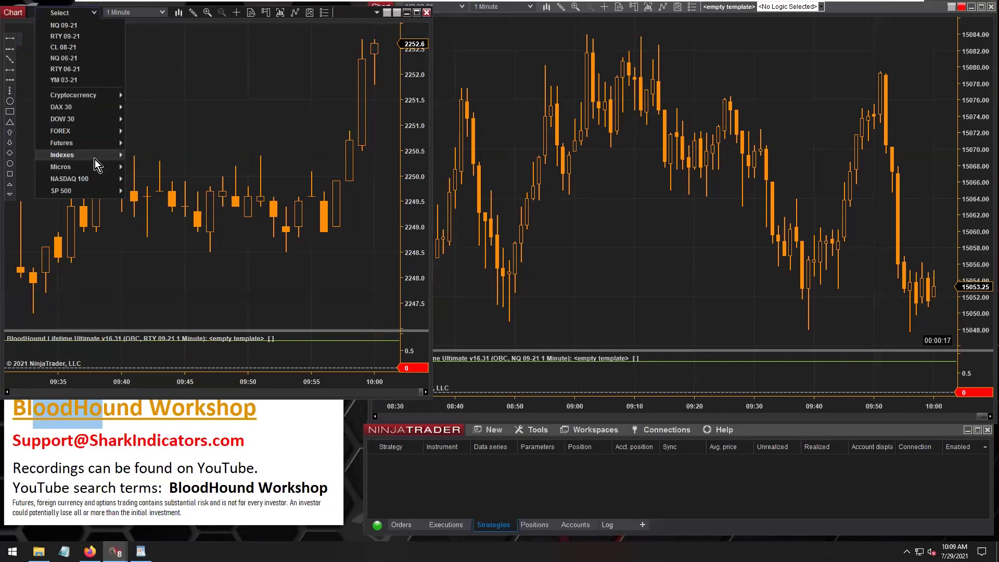
{"action": "mouse_move", "coordinate": [95, 159]}
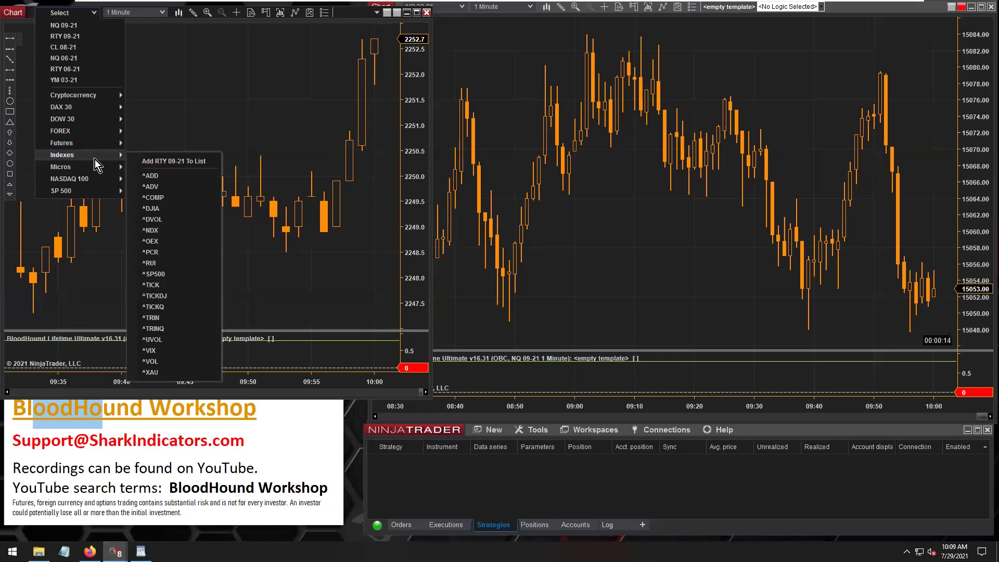
{"action": "left_click", "coordinate": [172, 97]}
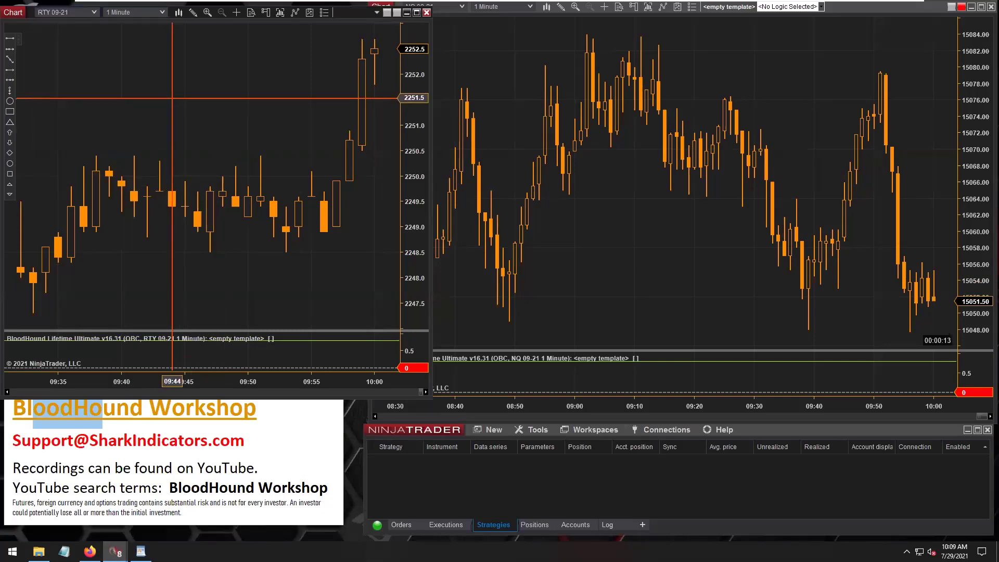
{"action": "type", "text": "QQ"}
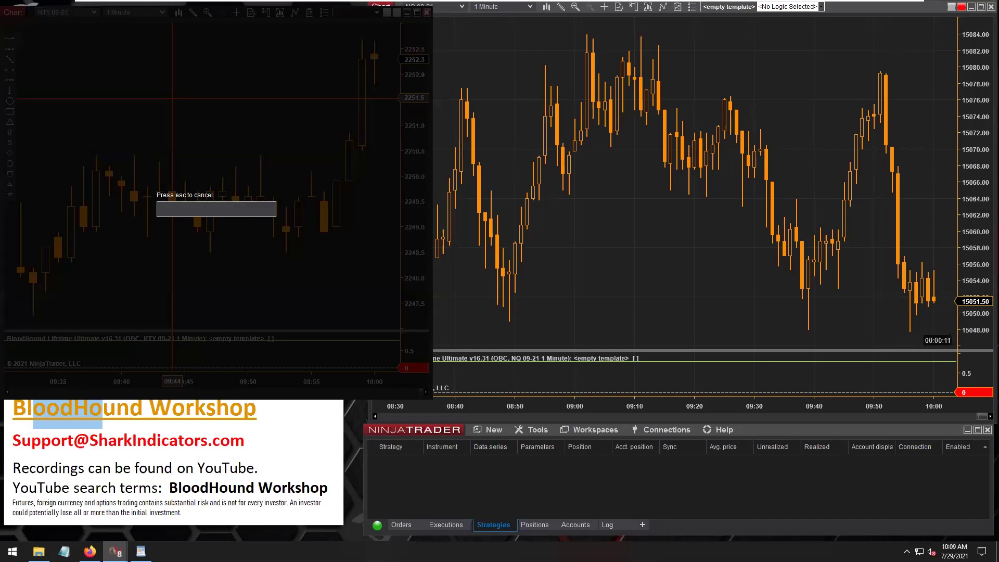
{"action": "type", "text": "Q"}
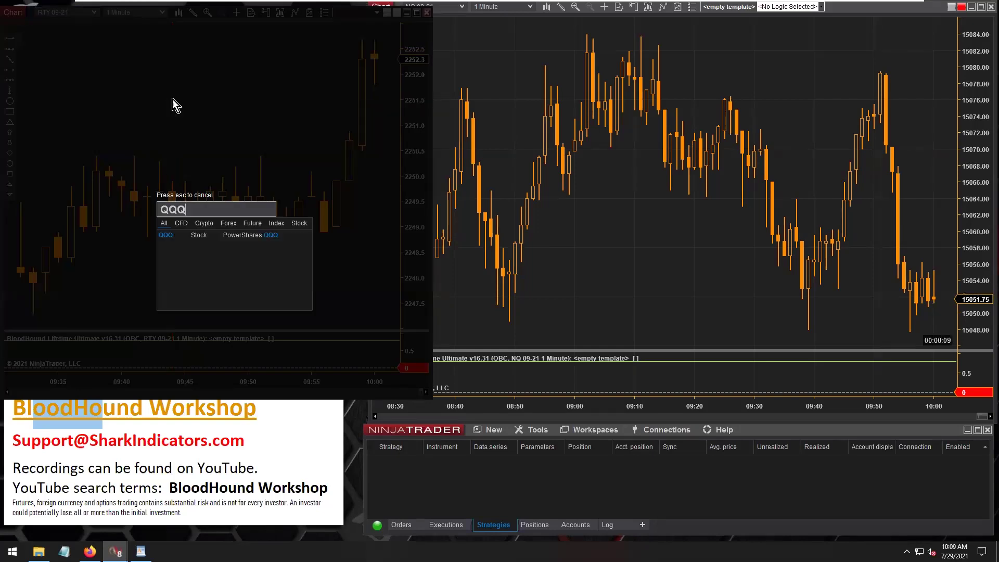
{"action": "left_click", "coordinate": [164, 236]}
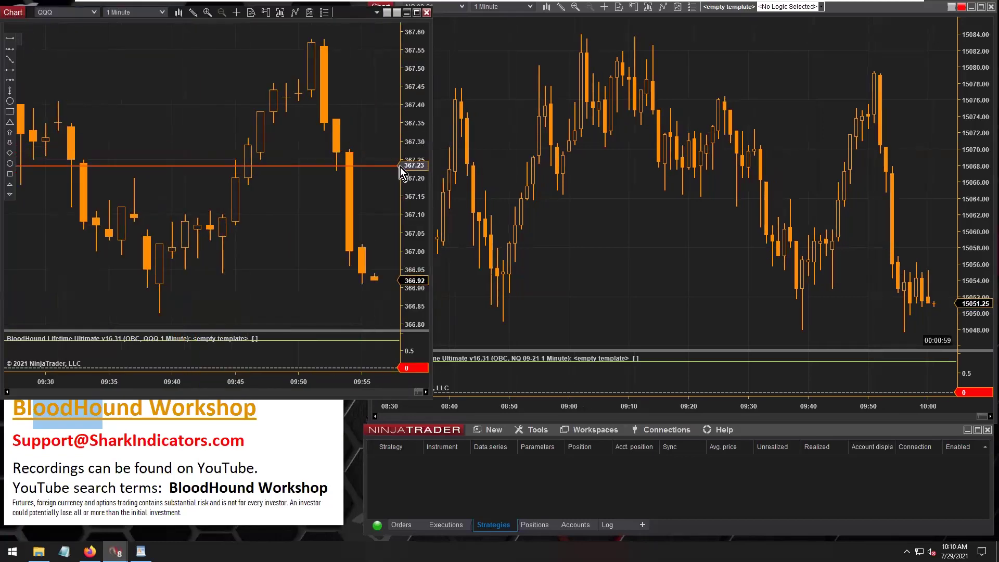
- Narrow the QQQ chart, activate the NQ chart, and open BloodHound from its <empty template> button
{"action": "left_click_drag", "start_coordinate": [431, 167], "coordinate": [357, 164]}
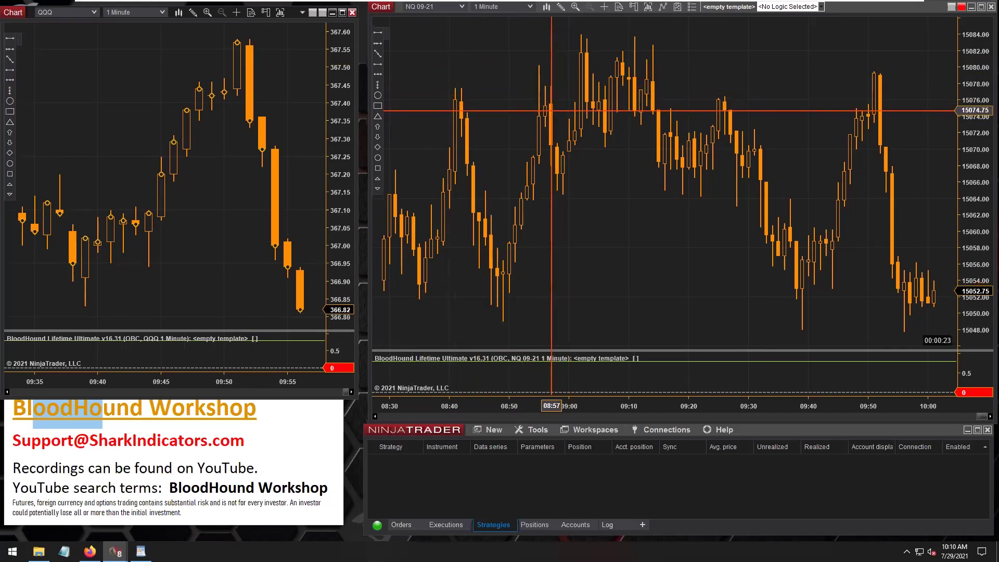
{"action": "left_click", "coordinate": [548, 109]}
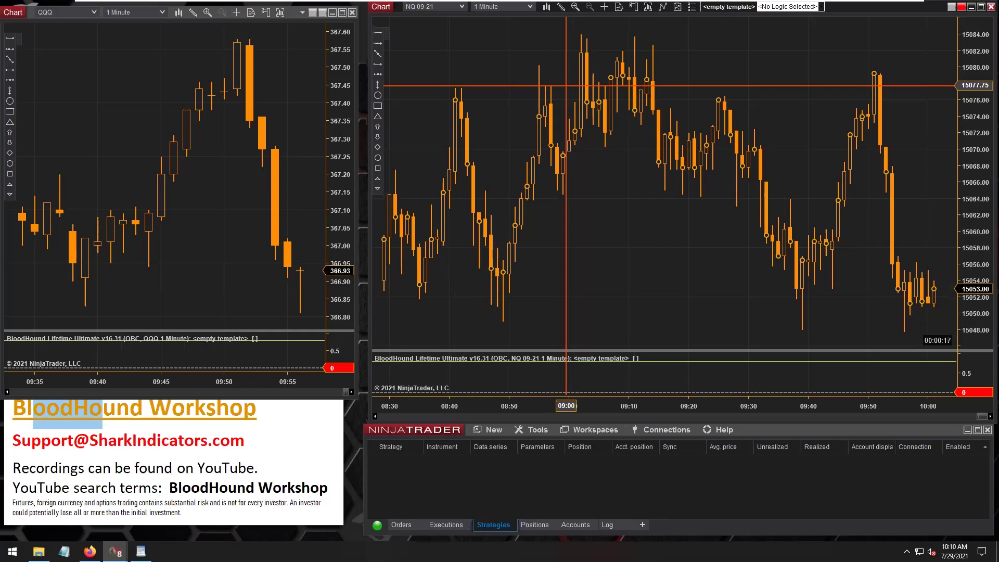
{"action": "left_click", "coordinate": [726, 8]}
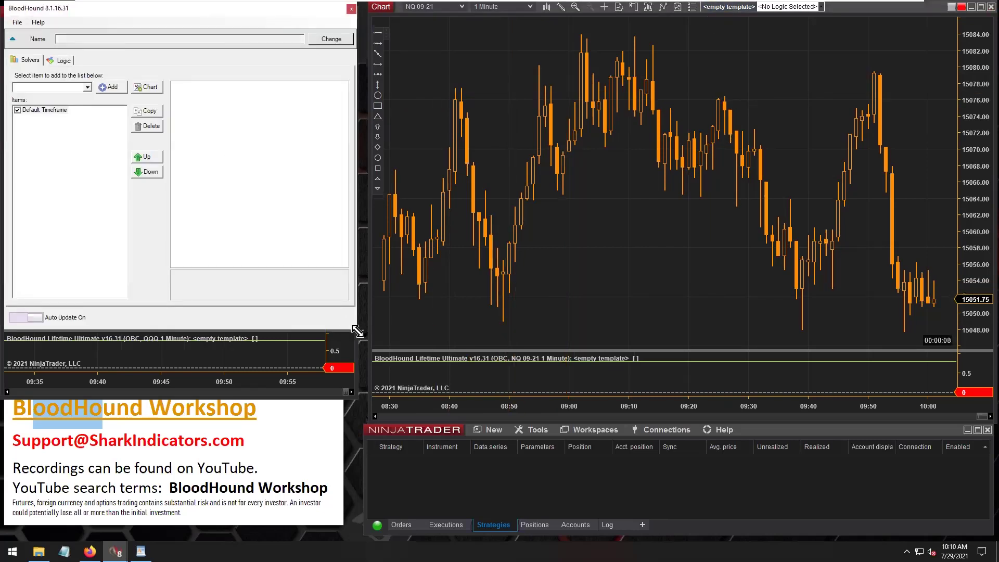
- Enlarge the BloodHound window and save the template as Si-BHWorkshop20210729
{"action": "left_click_drag", "start_coordinate": [356, 332], "coordinate": [426, 403]}
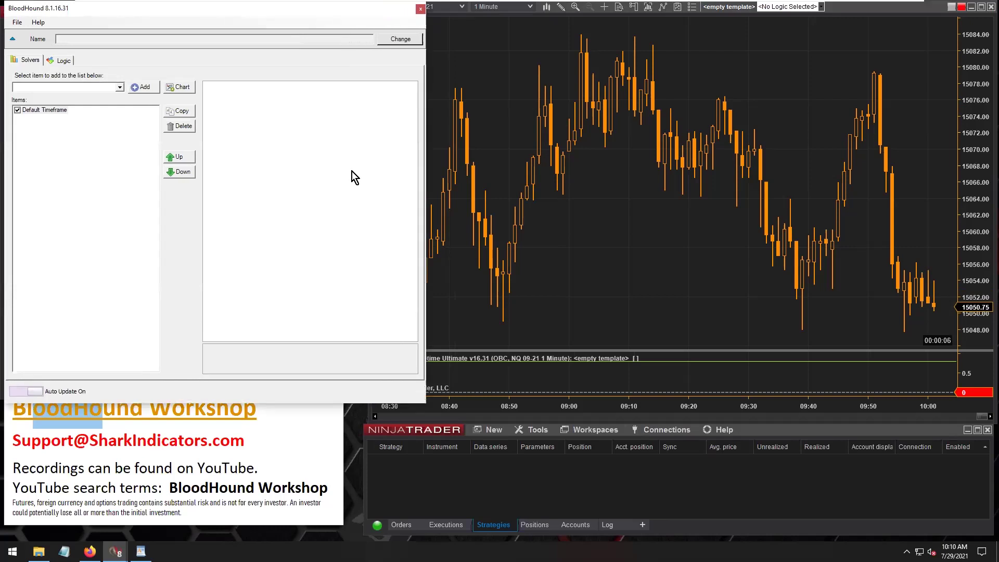
{"action": "left_click", "coordinate": [80, 39]}
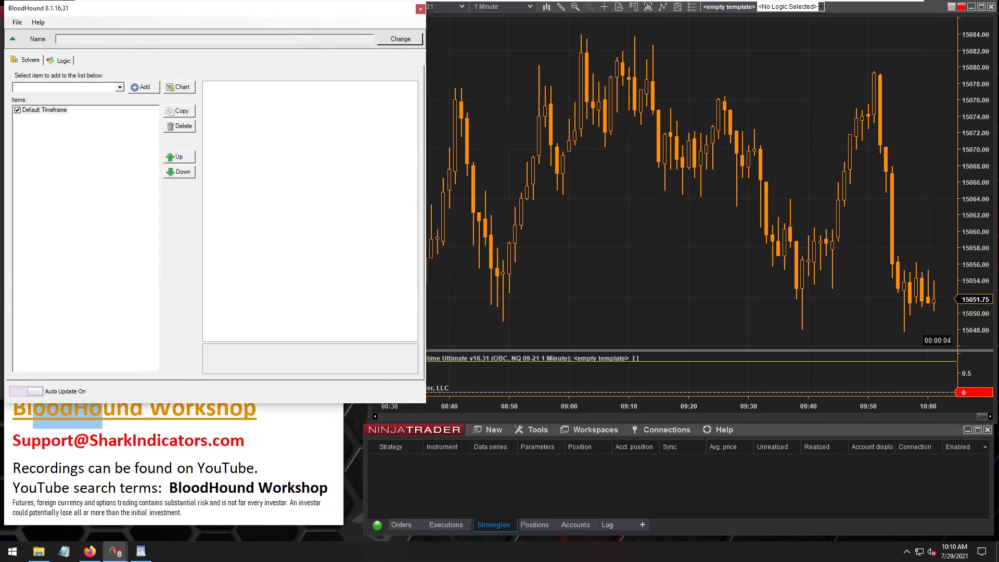
{"action": "left_click", "coordinate": [394, 40]}
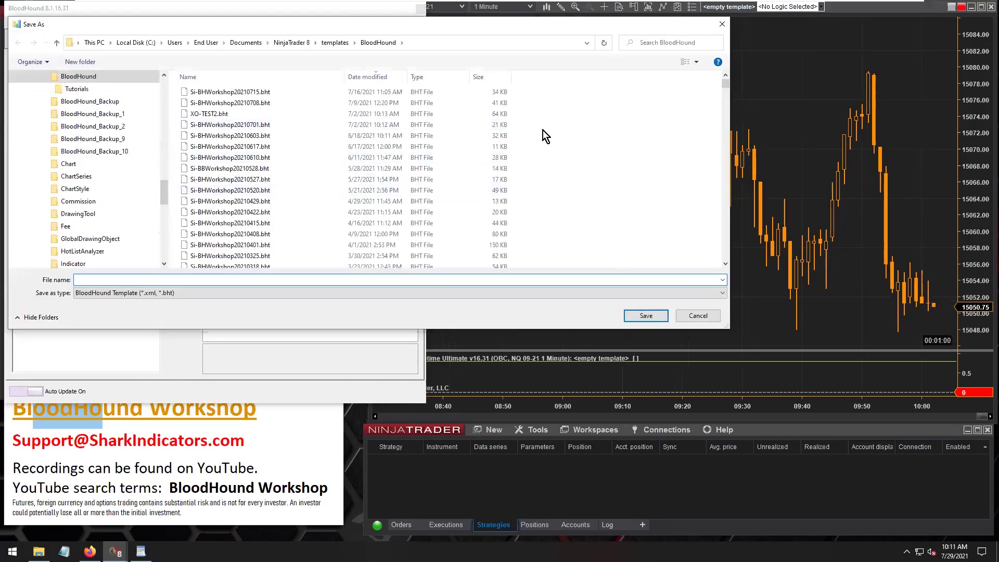
{"action": "left_click", "coordinate": [644, 317]}
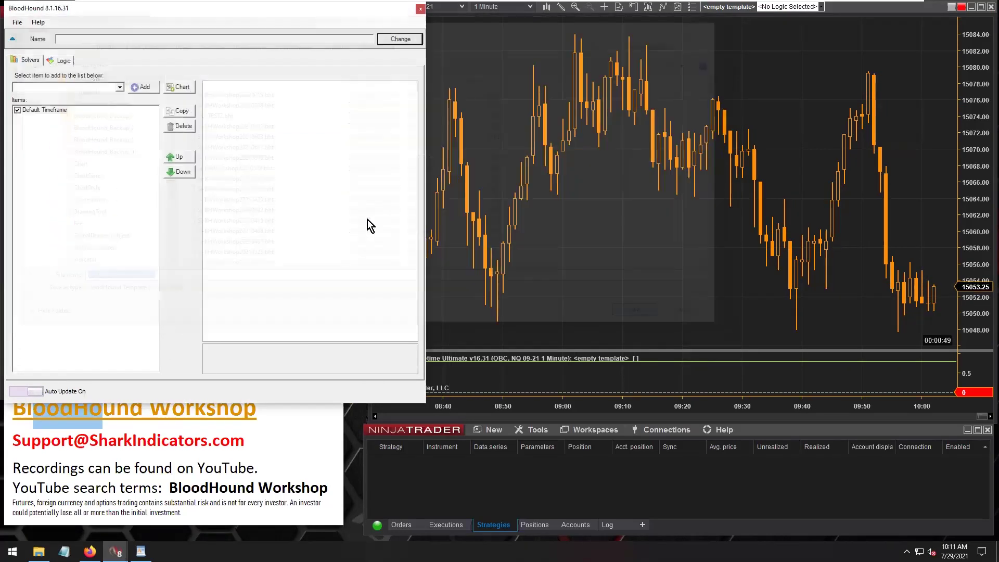
- Look over the Logic and Solvers tabs, then move BloodHound aside to reveal the QQQ chart
{"action": "left_click_drag", "start_coordinate": [76, 39], "coordinate": [143, 39]}
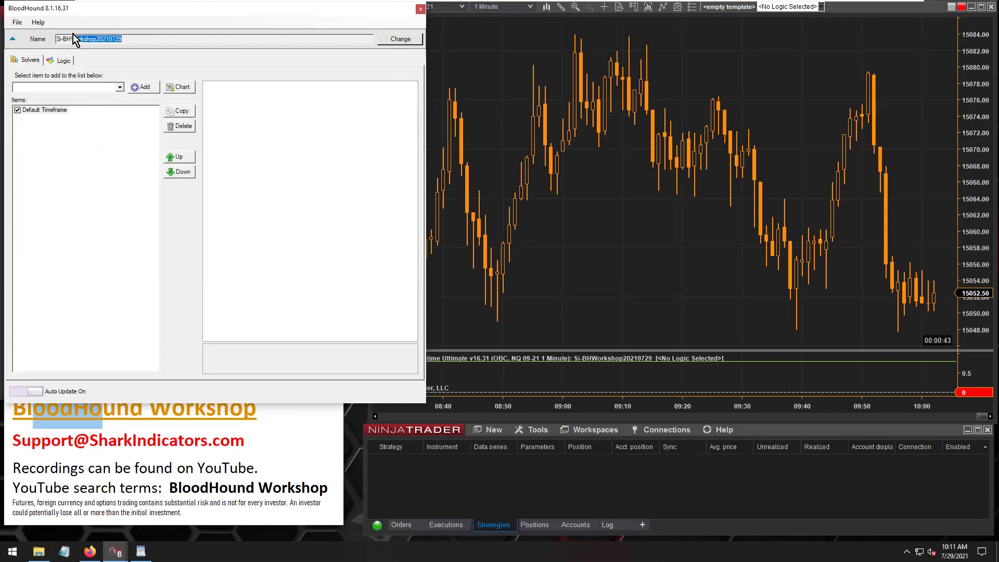
{"action": "left_click_drag", "start_coordinate": [67, 39], "coordinate": [127, 39]}
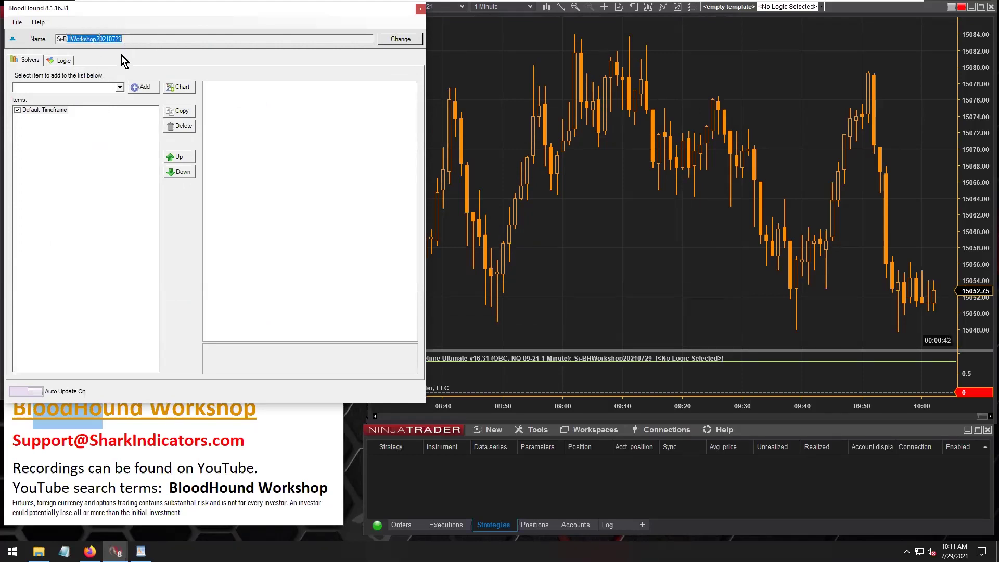
{"action": "left_click", "coordinate": [63, 60]}
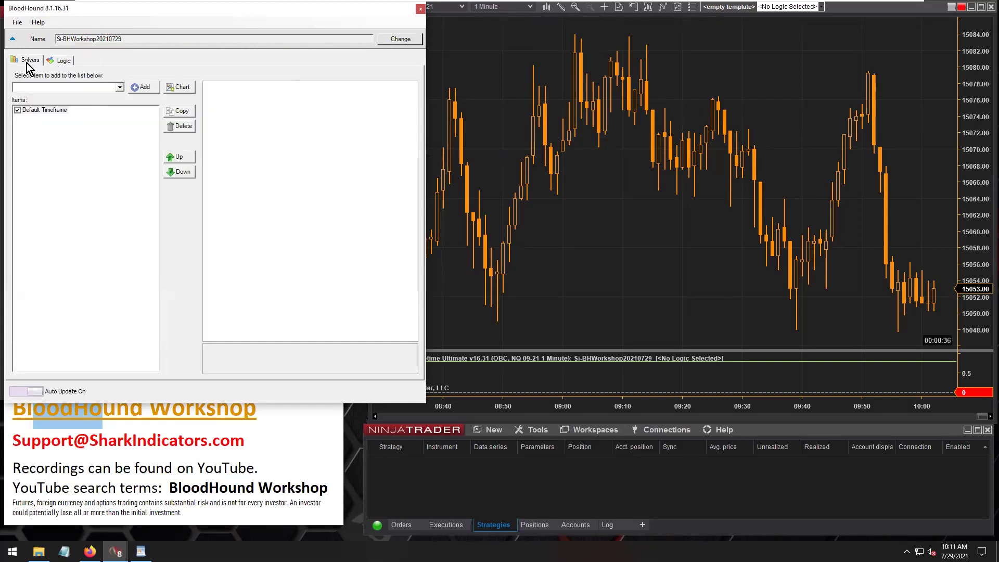
{"action": "left_click", "coordinate": [63, 60]}
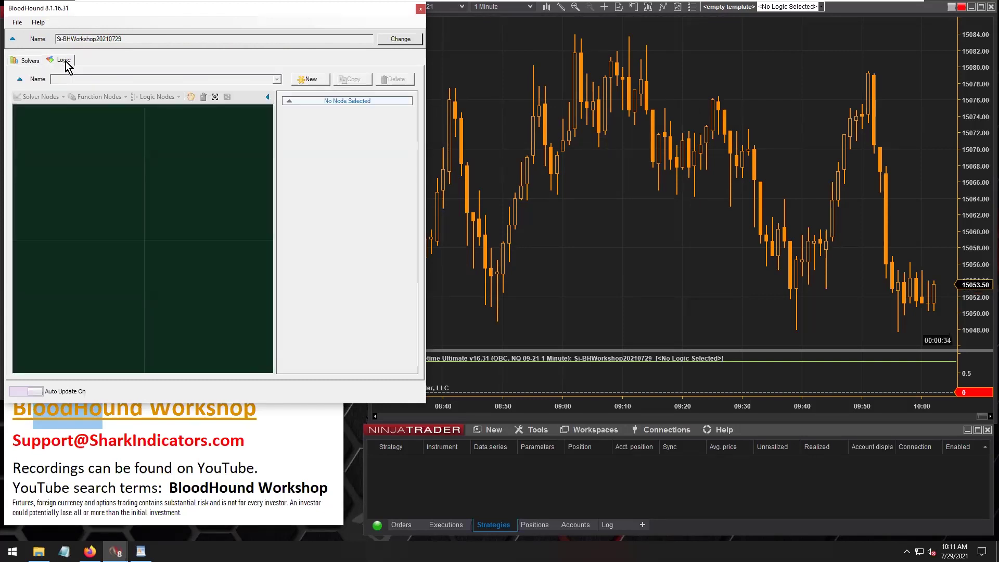
{"action": "left_click", "coordinate": [23, 65]}
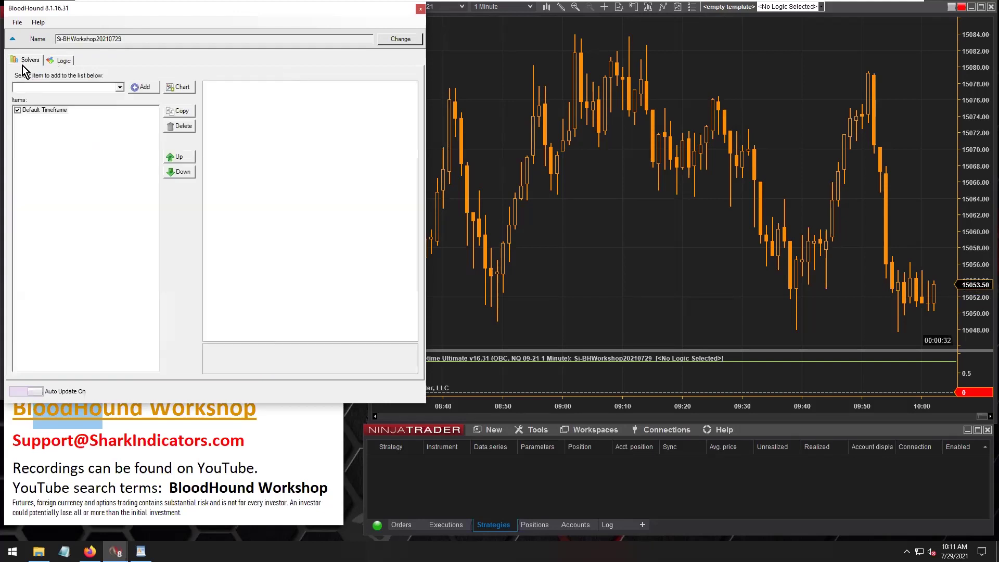
{"action": "left_click_drag", "start_coordinate": [124, 8], "coordinate": [473, 178]}
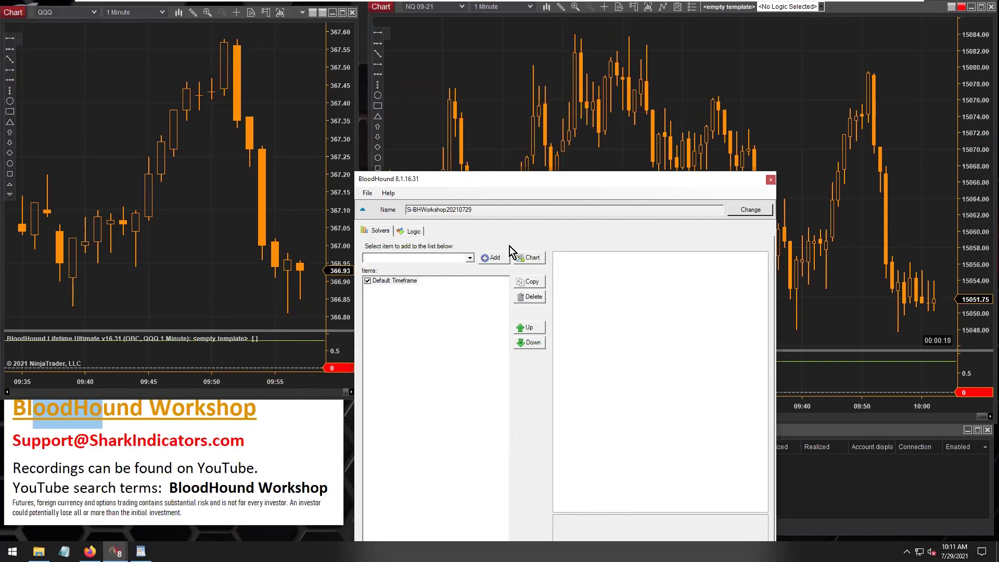
- Add the chart's 1 Minute timeframe as a solver and set its instrument list to NASDAQ 100
{"action": "left_click", "coordinate": [532, 260]}
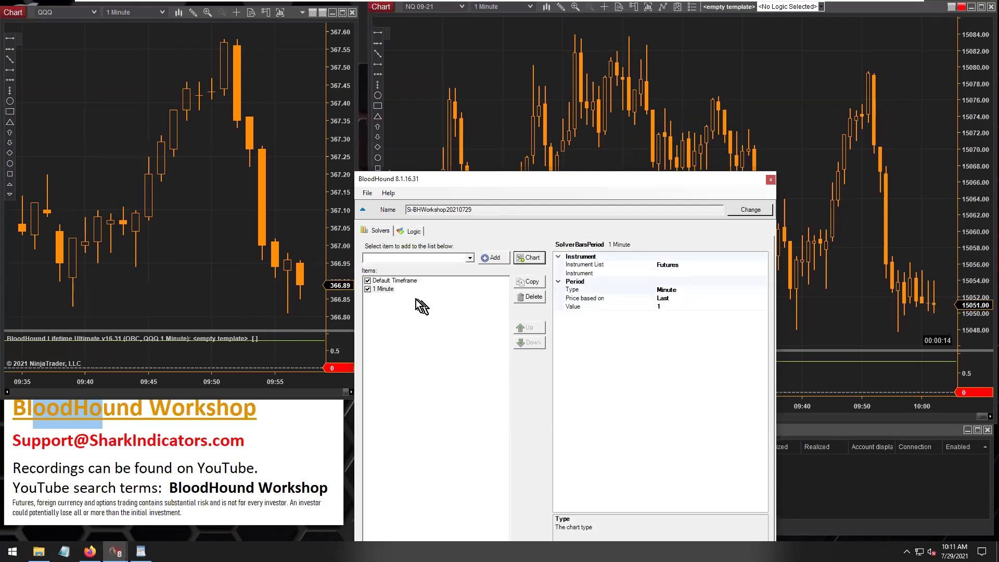
{"action": "left_click", "coordinate": [386, 289]}
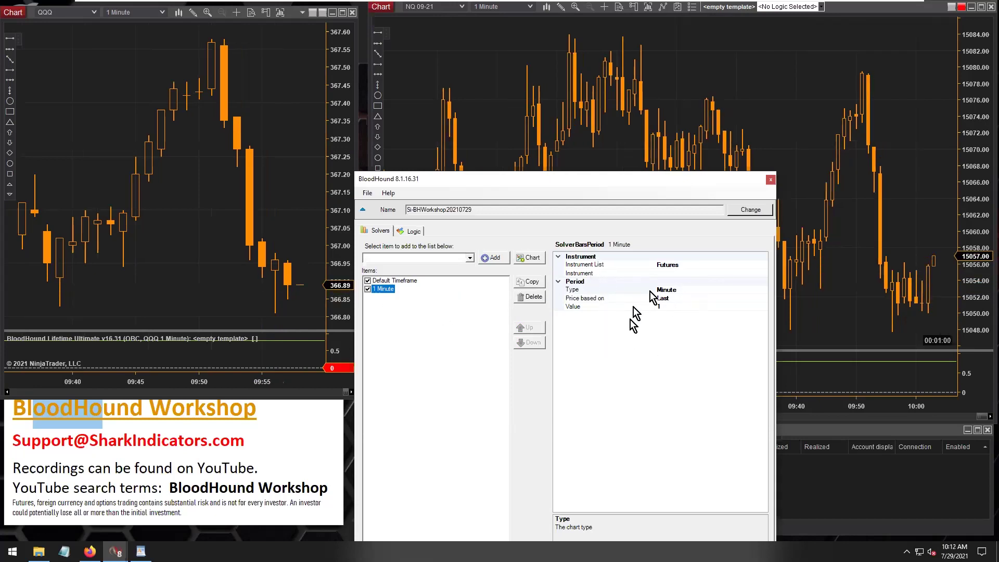
{"action": "left_click", "coordinate": [582, 274]}
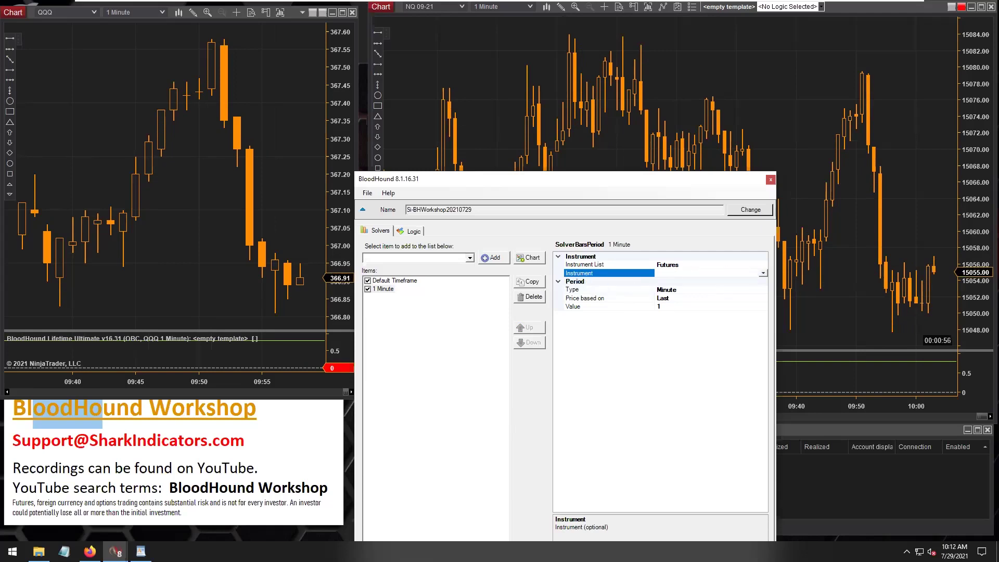
{"action": "left_click", "coordinate": [687, 271]}
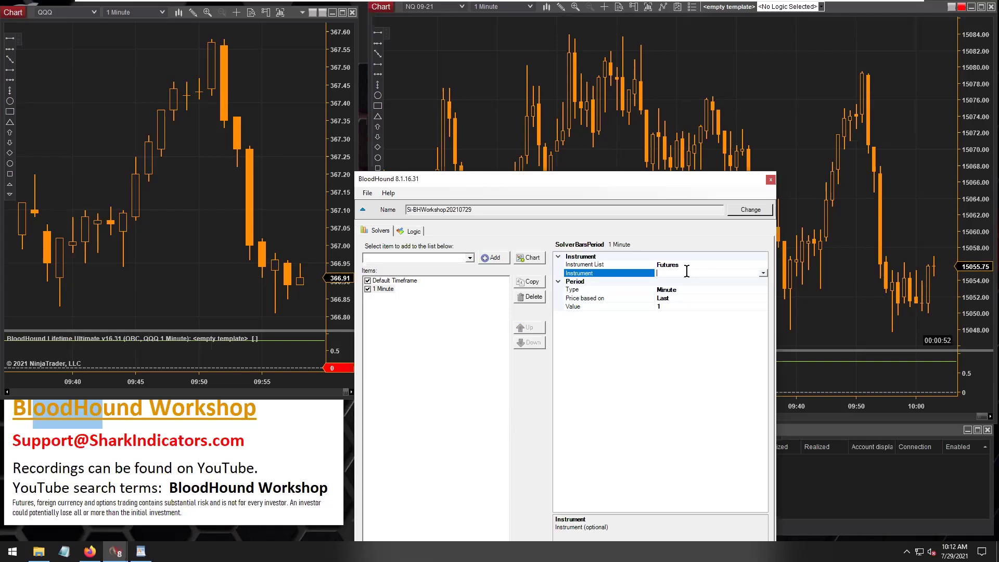
{"action": "left_click", "coordinate": [763, 273]}
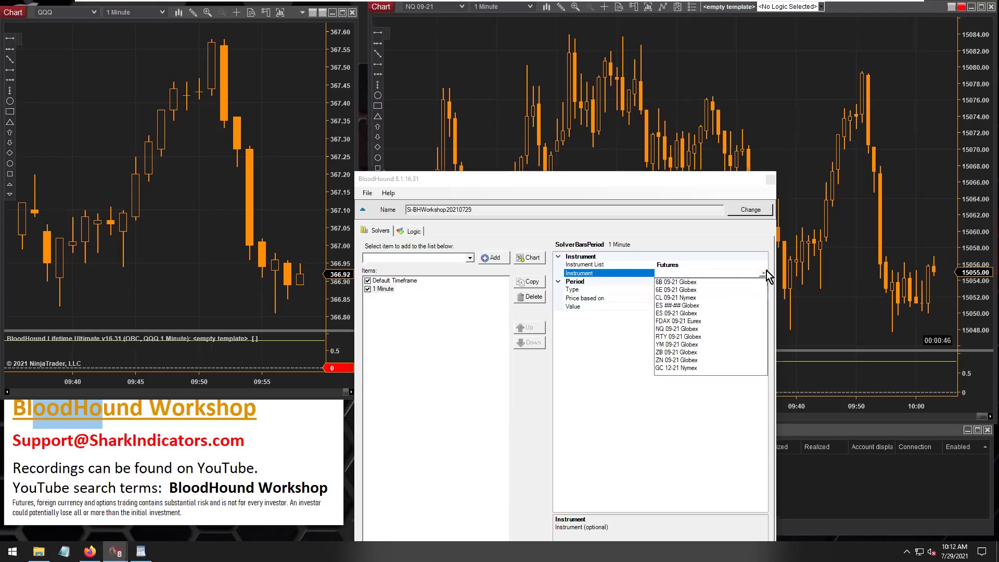
{"action": "left_click", "coordinate": [687, 264]}
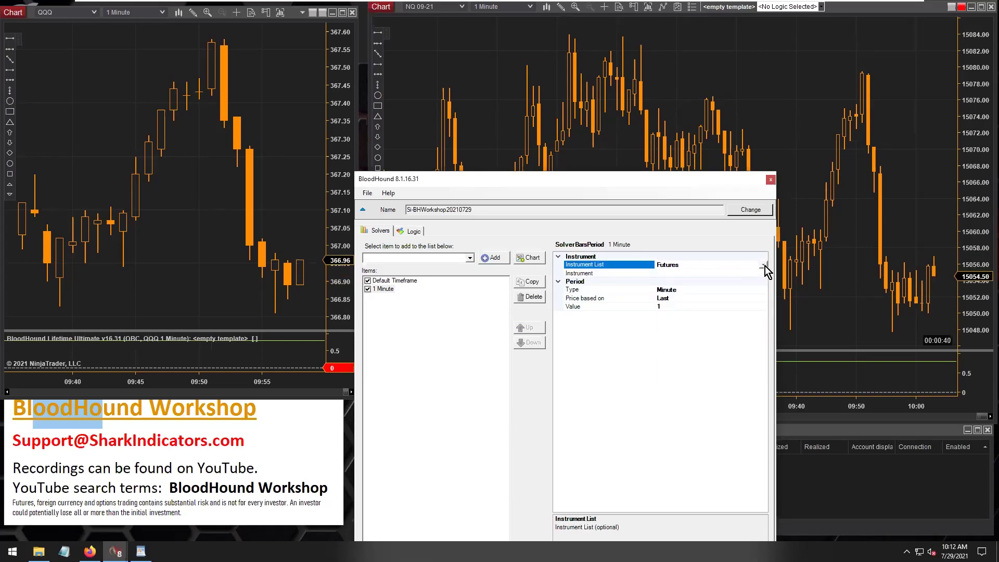
{"action": "left_click", "coordinate": [763, 265]}
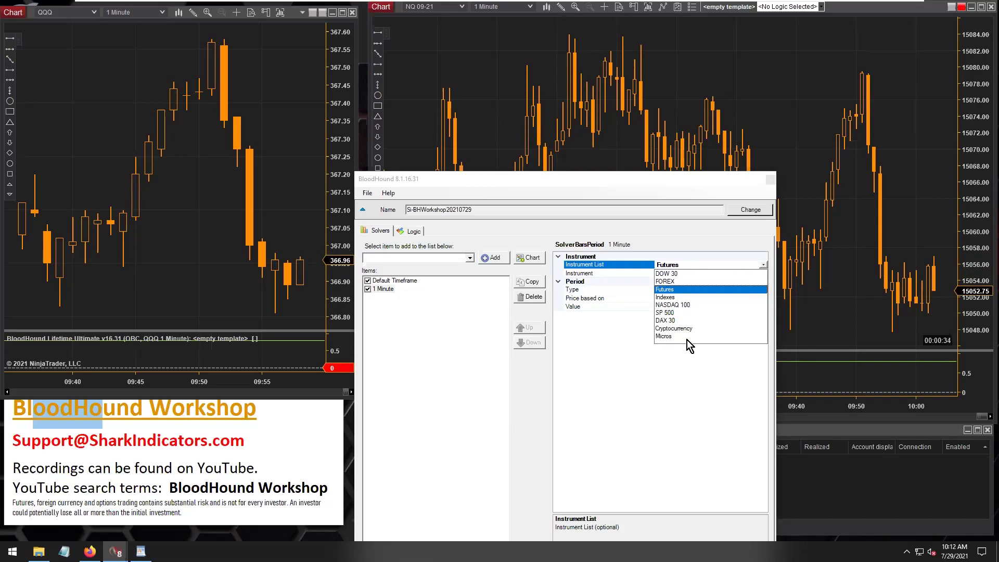
{"action": "left_click", "coordinate": [681, 305]}
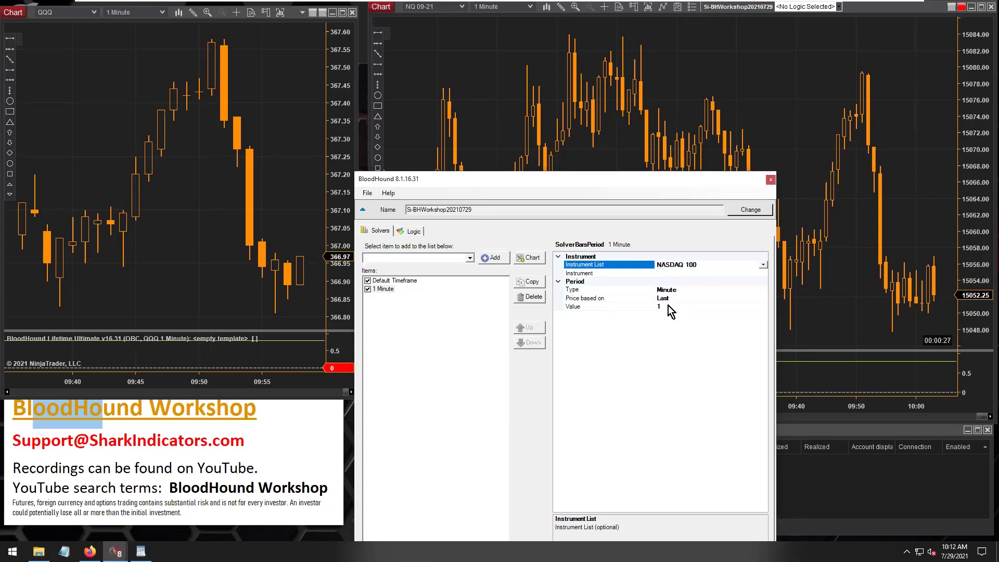
- Browse the NASDAQ 100 instrument choices without picking a symbol, then move BloodHound further left
{"action": "left_click", "coordinate": [763, 266]}
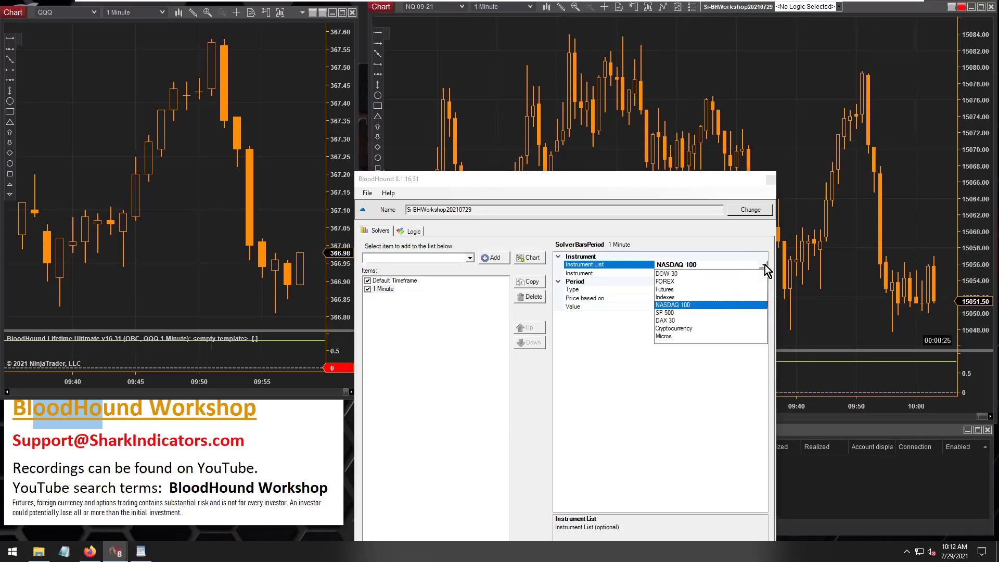
{"action": "left_click", "coordinate": [702, 304]}
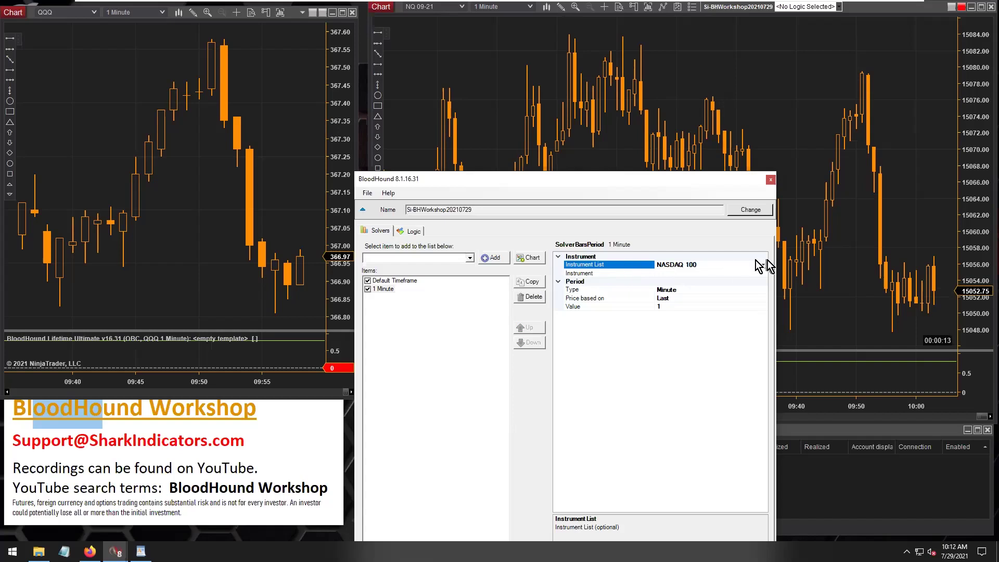
{"action": "left_click", "coordinate": [735, 273]}
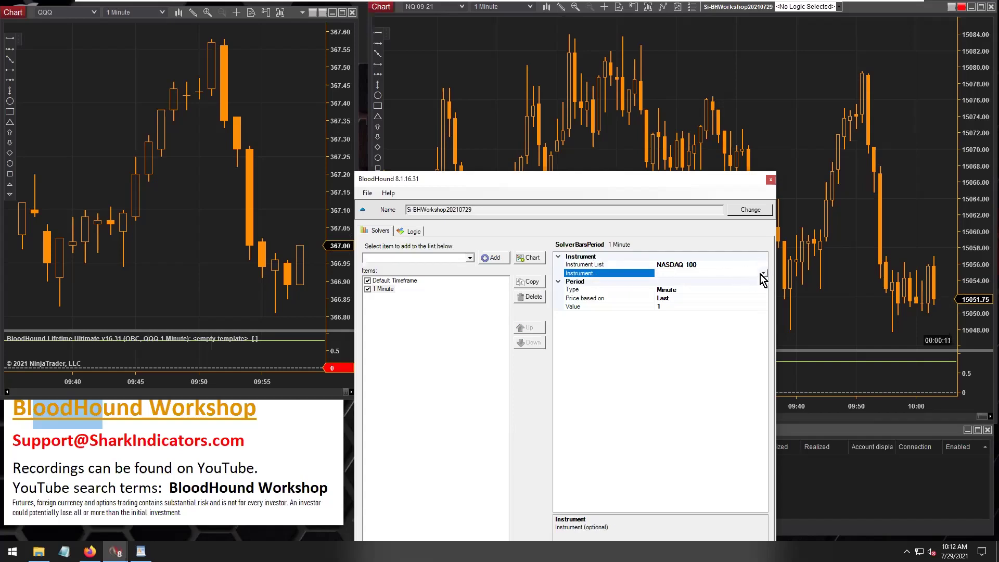
{"action": "left_click", "coordinate": [763, 272]}
{"action": "left_click", "coordinate": [603, 265]}
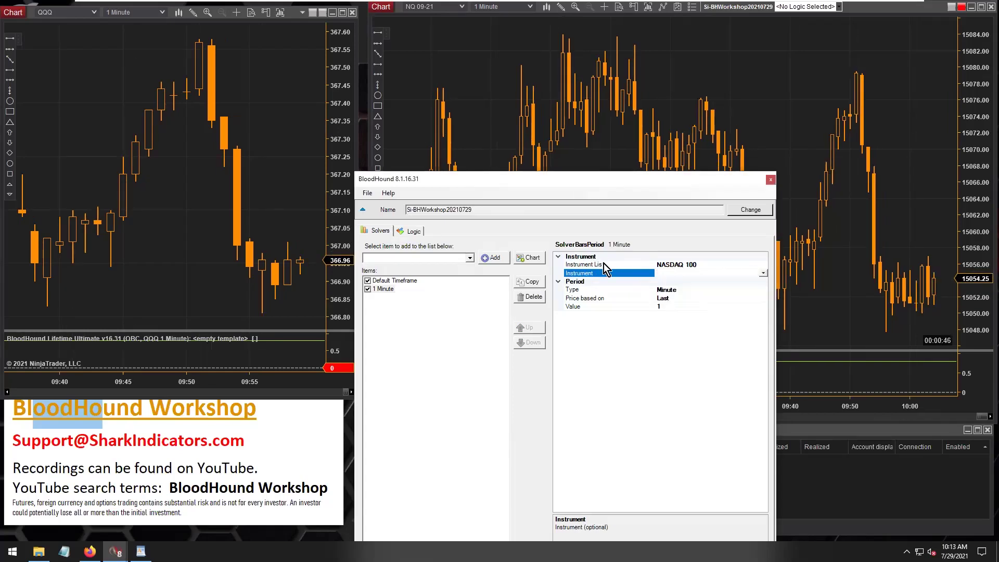
{"action": "left_click", "coordinate": [763, 265]}
{"action": "left_click", "coordinate": [698, 376]}
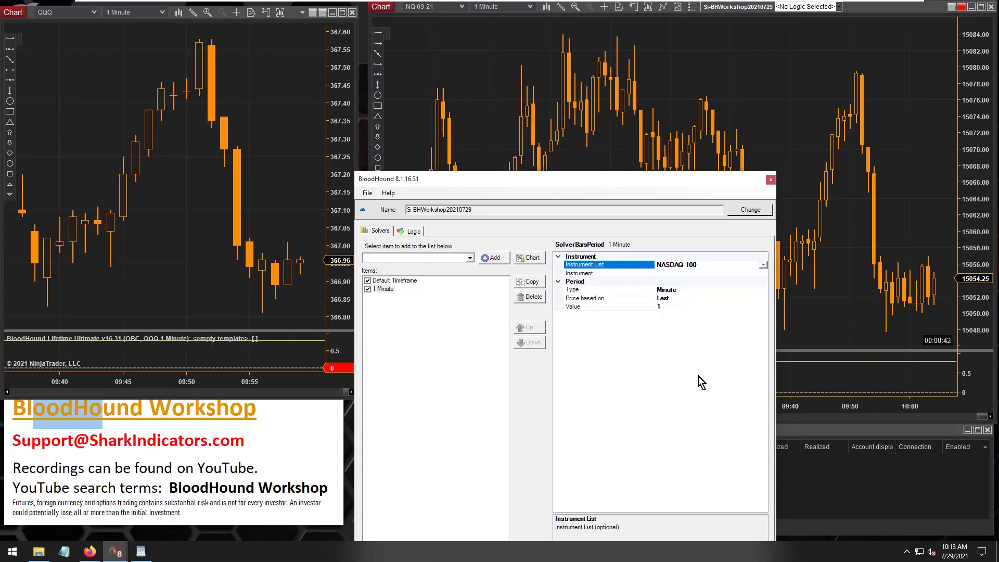
{"action": "left_click", "coordinate": [698, 274]}
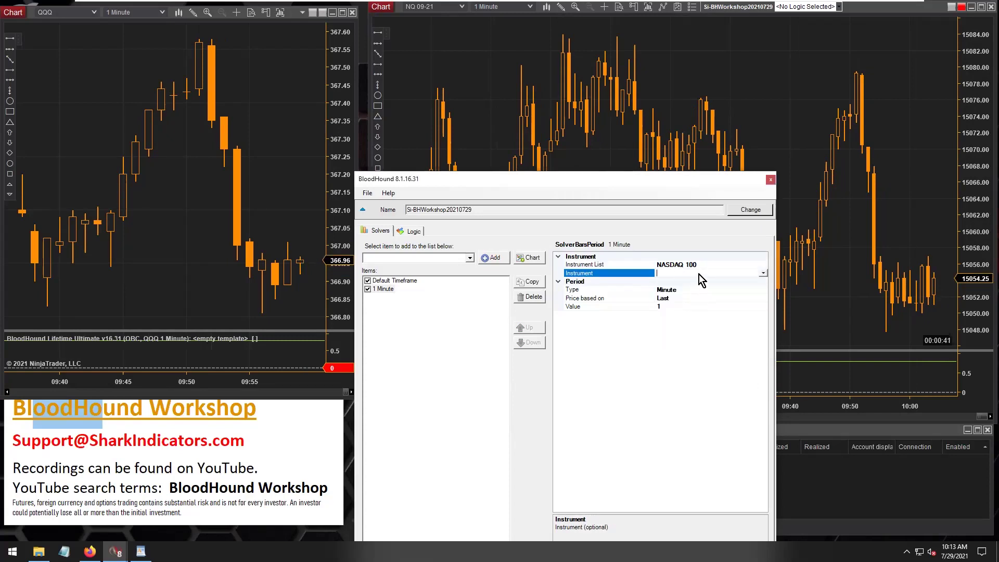
{"action": "left_click", "coordinate": [763, 273]}
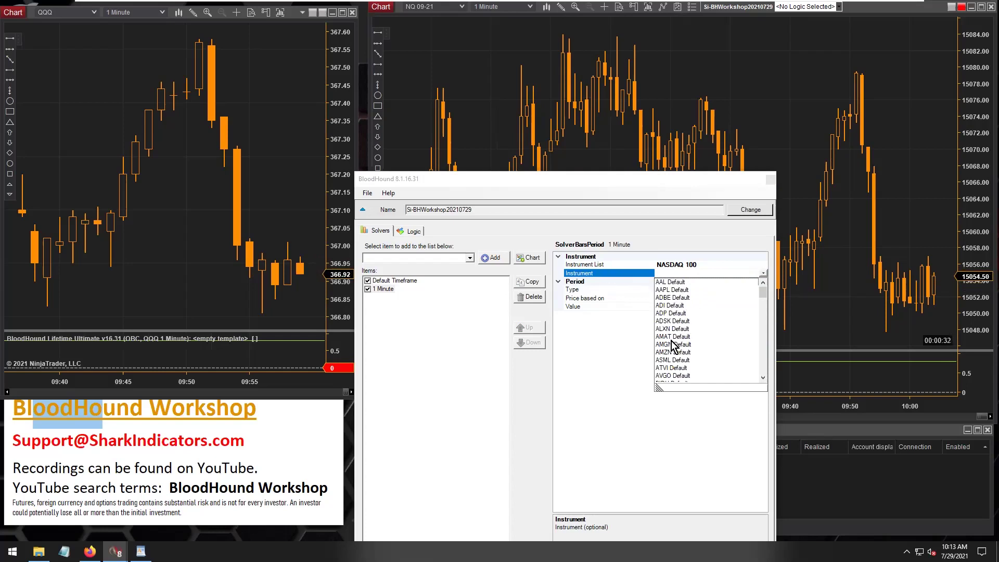
{"action": "left_click", "coordinate": [598, 358]}
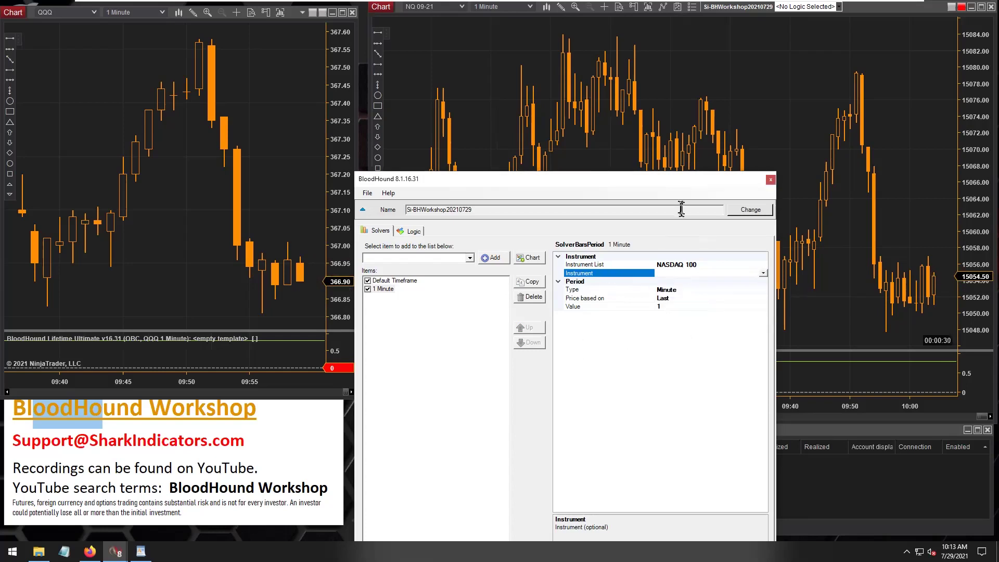
{"action": "left_click_drag", "start_coordinate": [656, 179], "coordinate": [596, 172]}
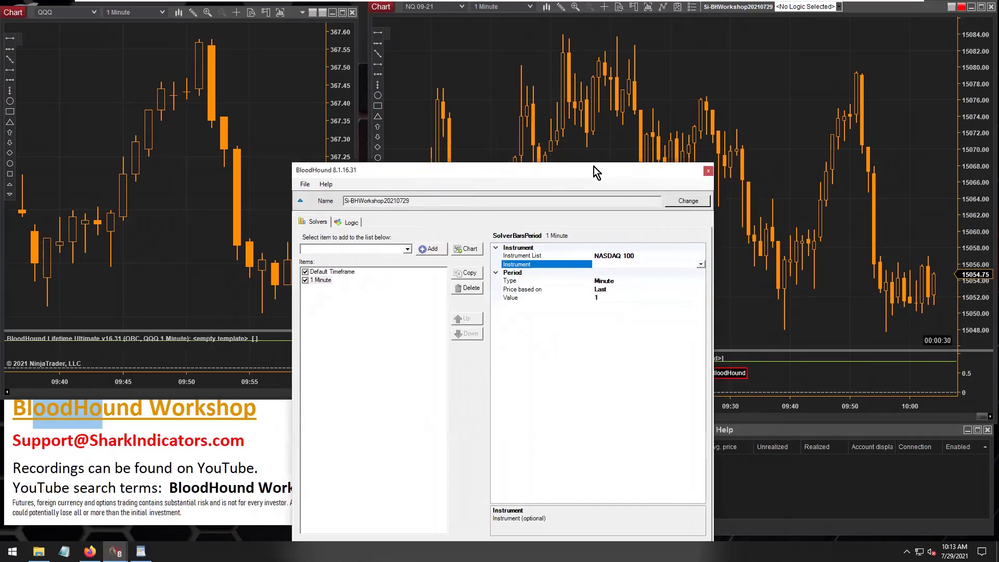
- Close BloodHound and bring up the NinjaTrader Tools menu
{"action": "left_click", "coordinate": [709, 171]}
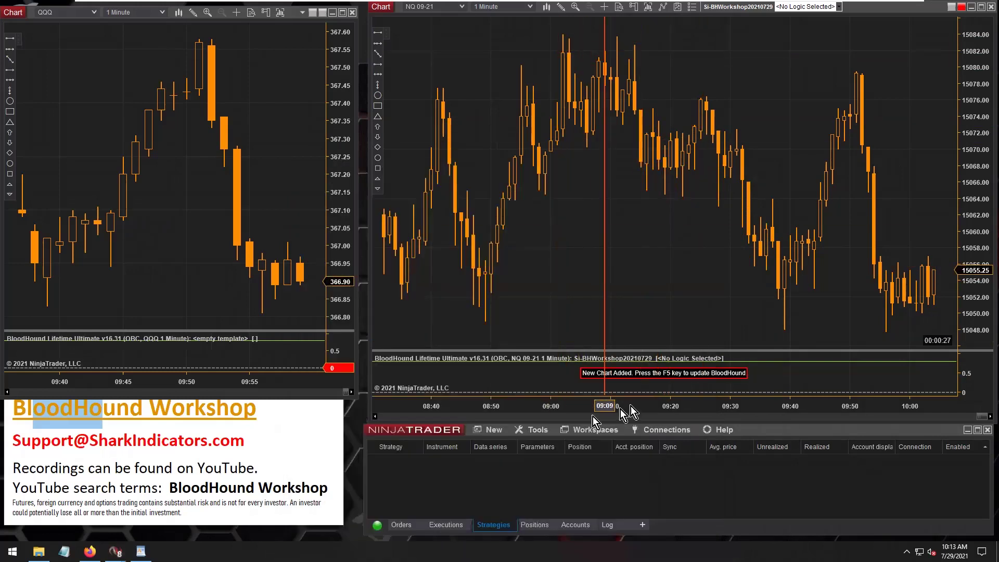
{"action": "left_click", "coordinate": [541, 433]}
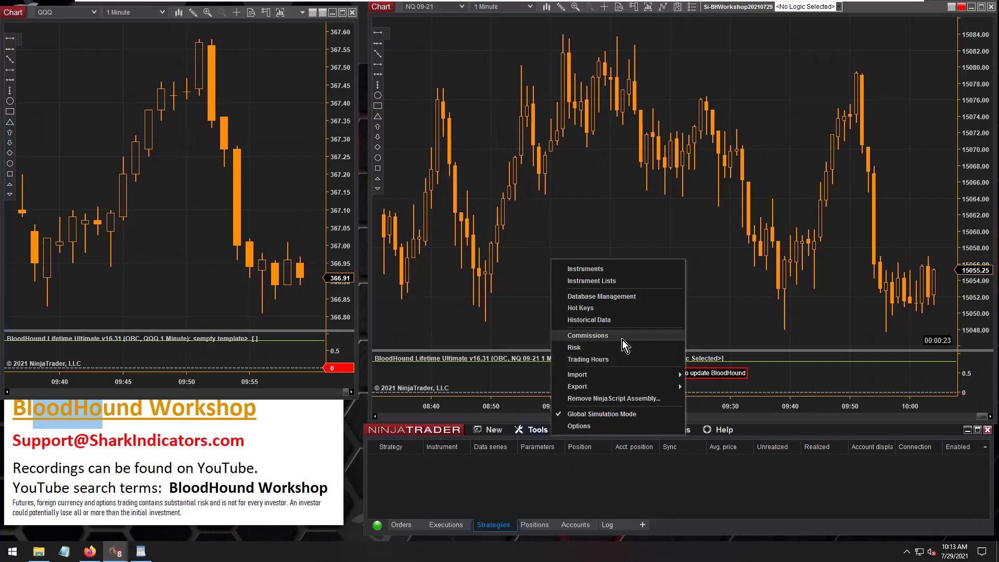
- Open Instrument Lists and create a new list named 'My List'
{"action": "left_click", "coordinate": [593, 284]}
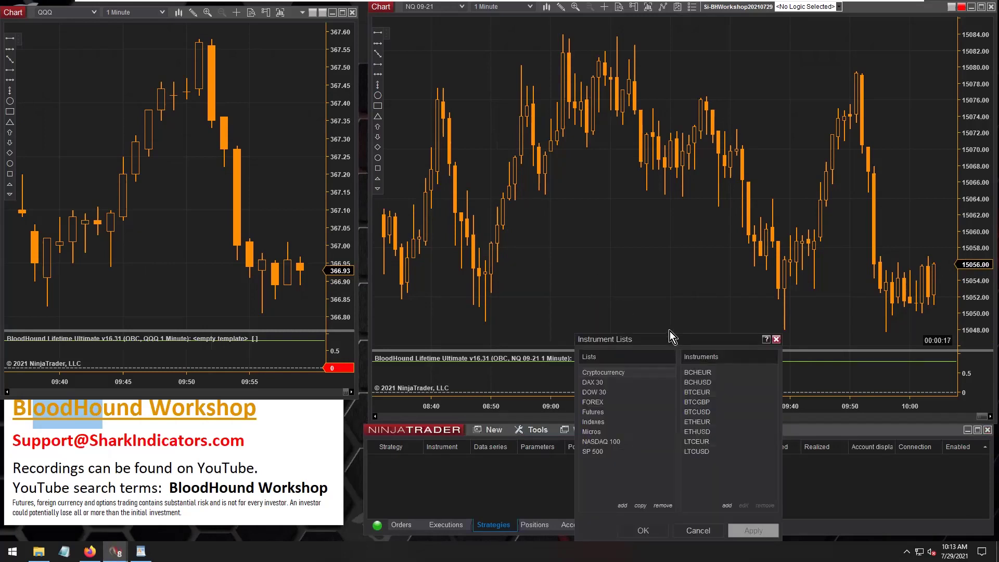
{"action": "left_click_drag", "start_coordinate": [658, 341], "coordinate": [581, 147]}
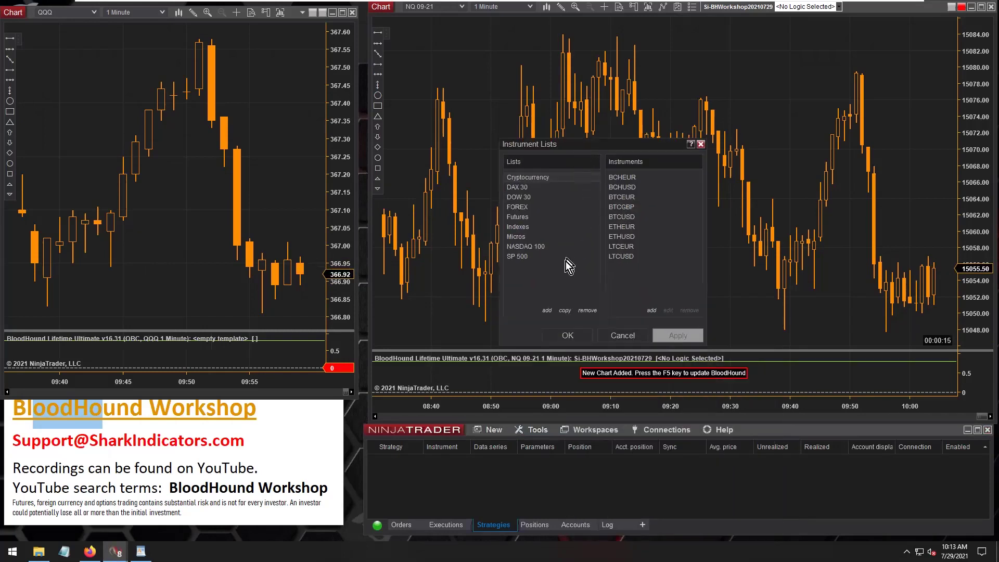
{"action": "left_click", "coordinate": [547, 311]}
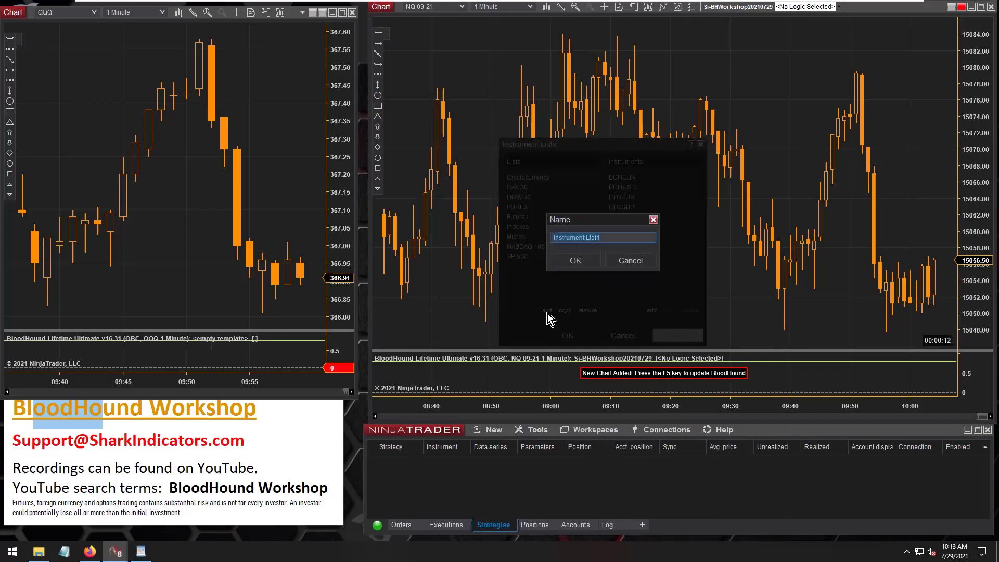
{"action": "type", "text": "My List"}
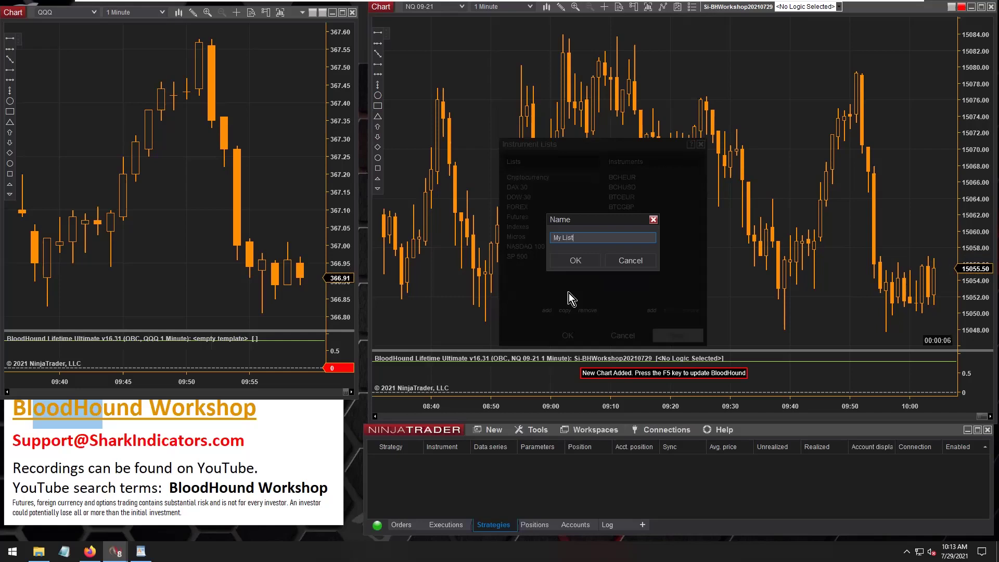
{"action": "left_click", "coordinate": [582, 265]}
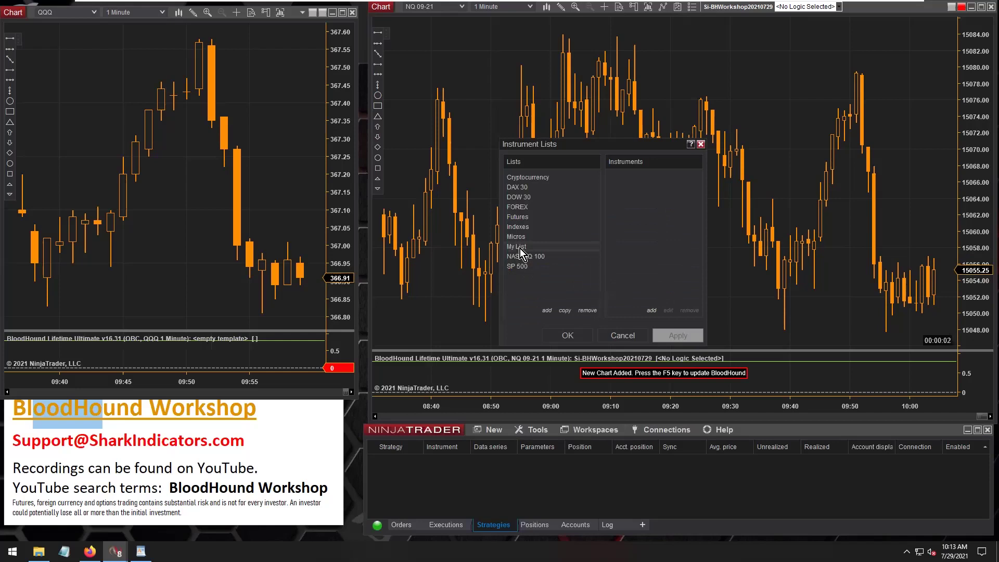
- Add QQQ to My List, apply the change, and close the Instrument Lists dialog
{"action": "left_click", "coordinate": [651, 310]}
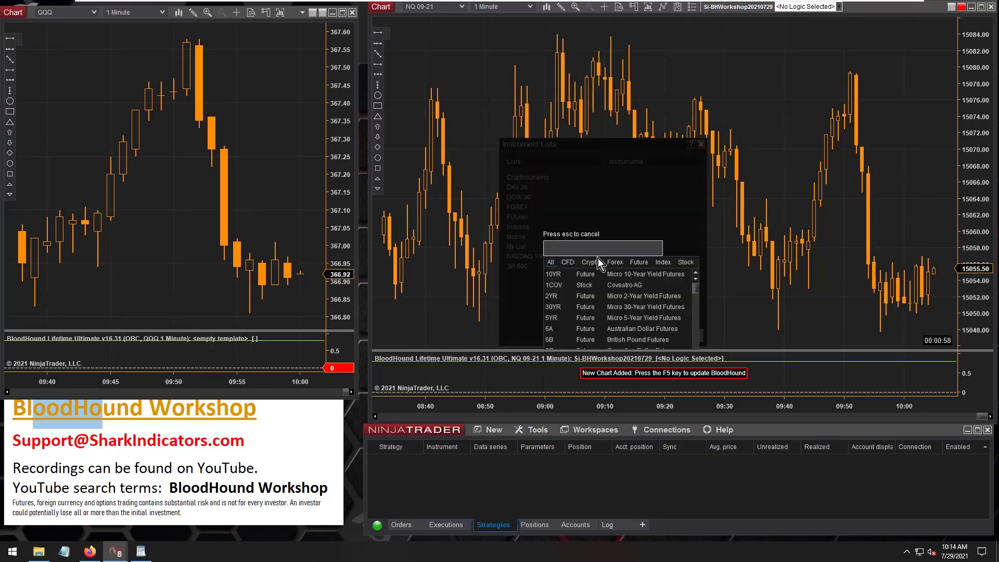
{"action": "type", "text": "QQQ"}
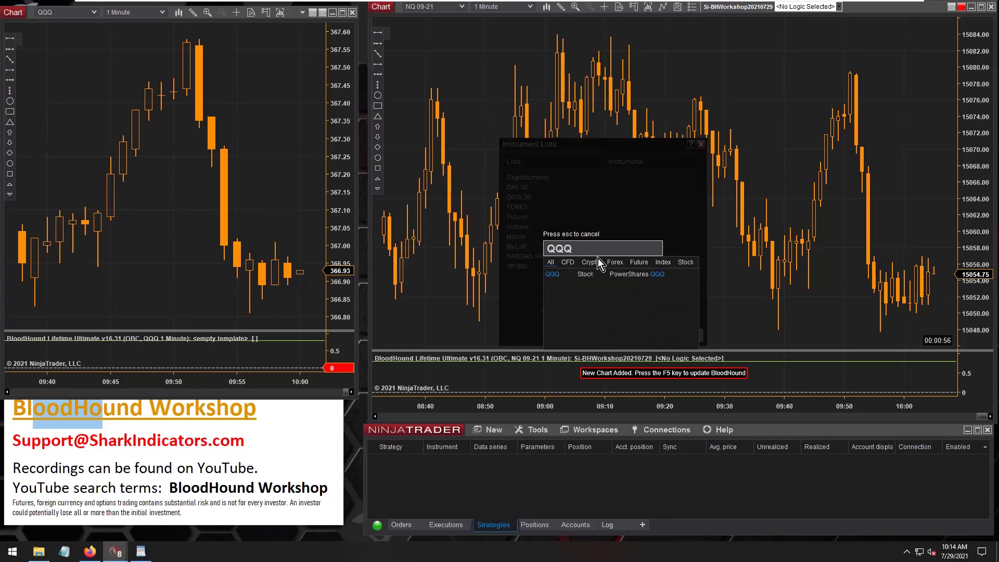
{"action": "key", "text": "Return"}
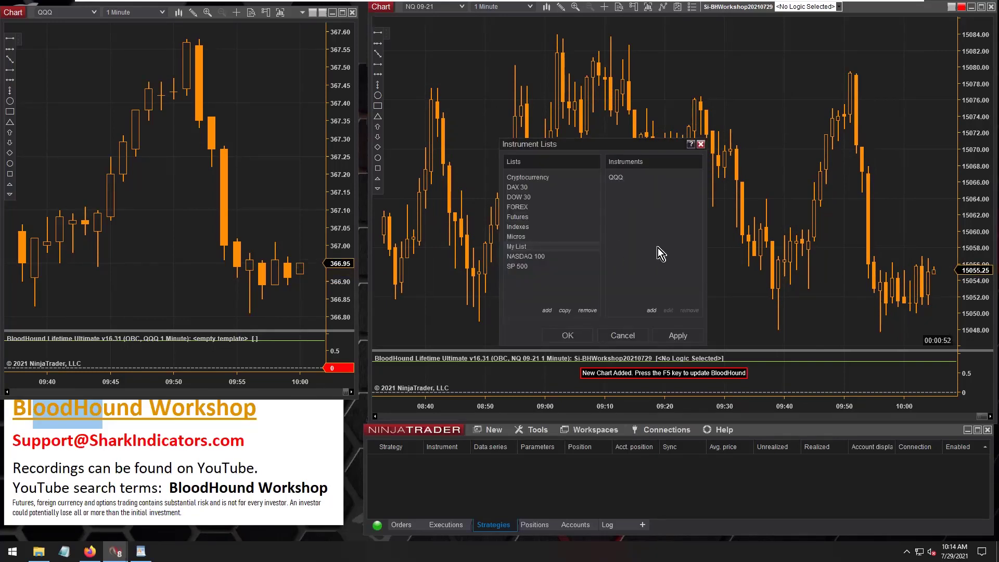
{"action": "left_click", "coordinate": [676, 337]}
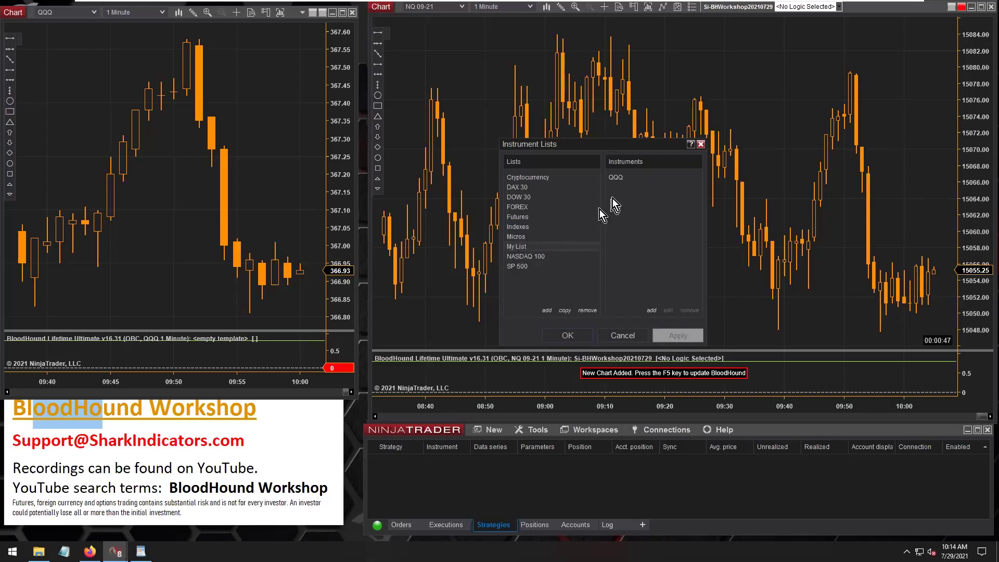
{"action": "left_click", "coordinate": [614, 180]}
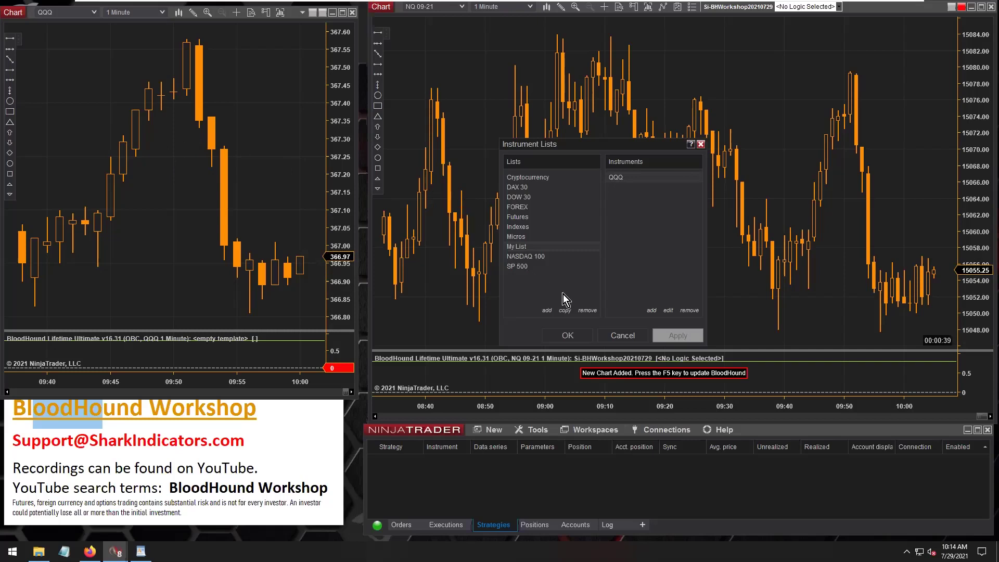
{"action": "left_click", "coordinate": [568, 335]}
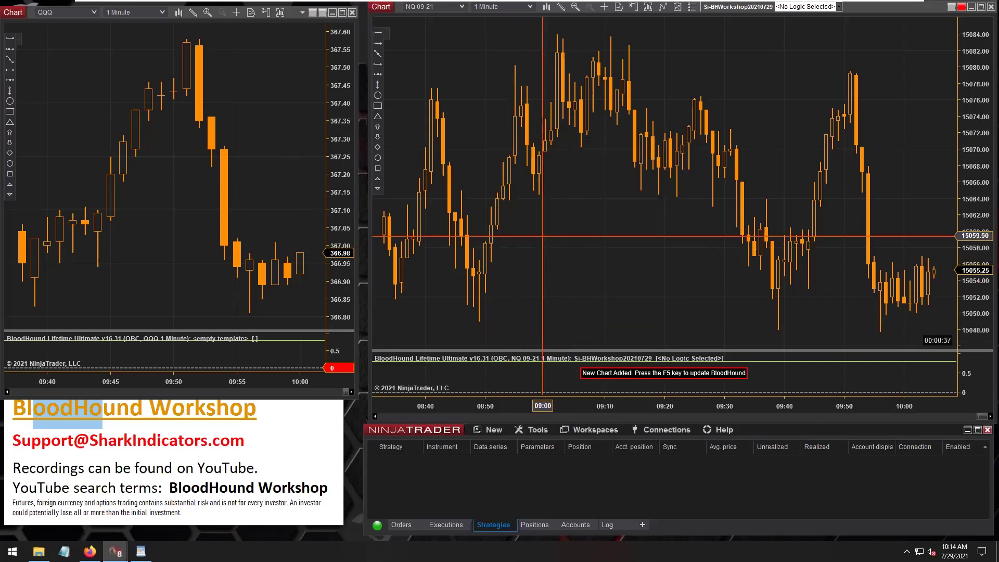
- Set the 1 Minute solver's instrument list to My List and instrument to QQQ Default, then close BloodHound
{"action": "left_click", "coordinate": [723, 11]}
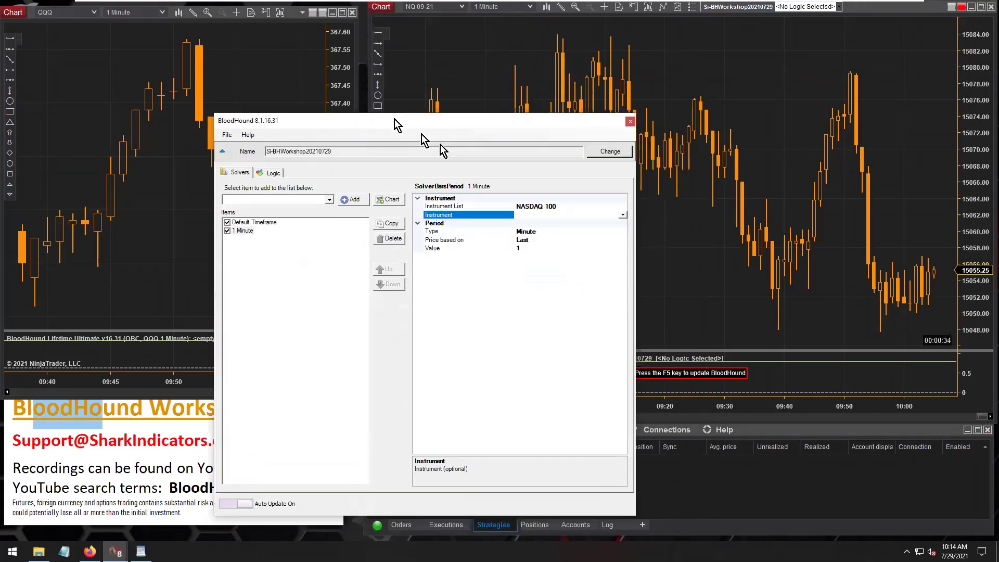
{"action": "left_click", "coordinate": [255, 173]}
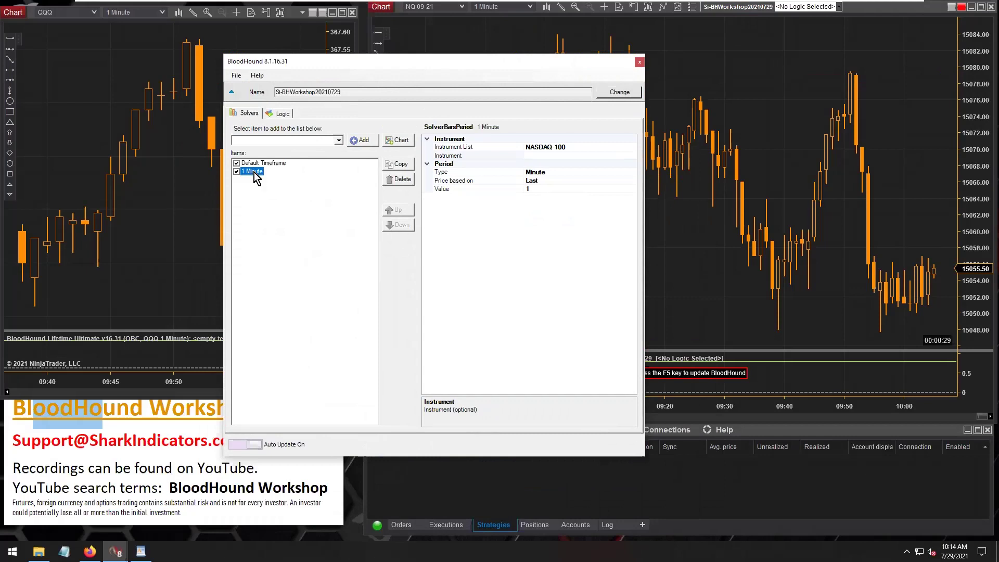
{"action": "left_click", "coordinate": [535, 148]}
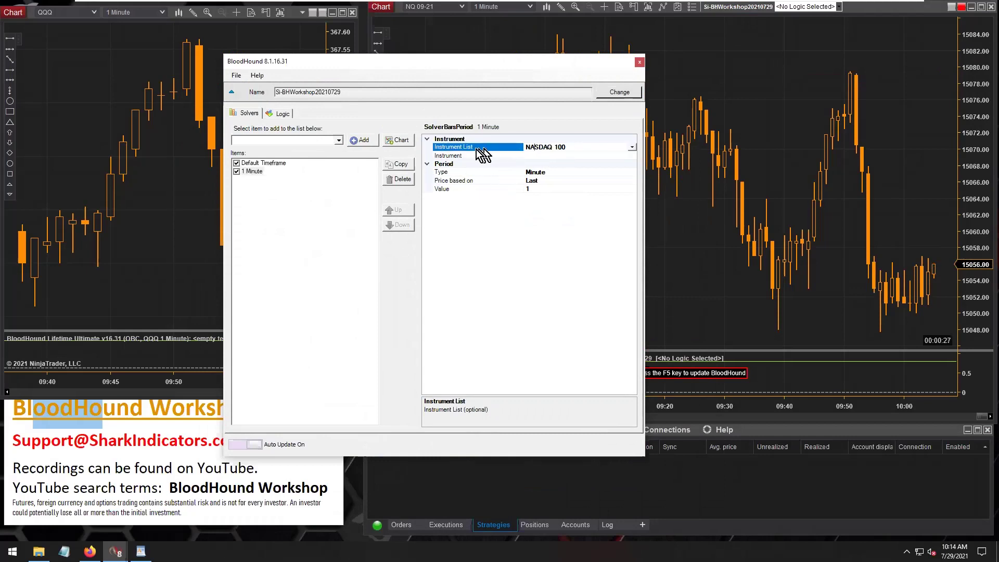
{"action": "left_click", "coordinate": [631, 148]}
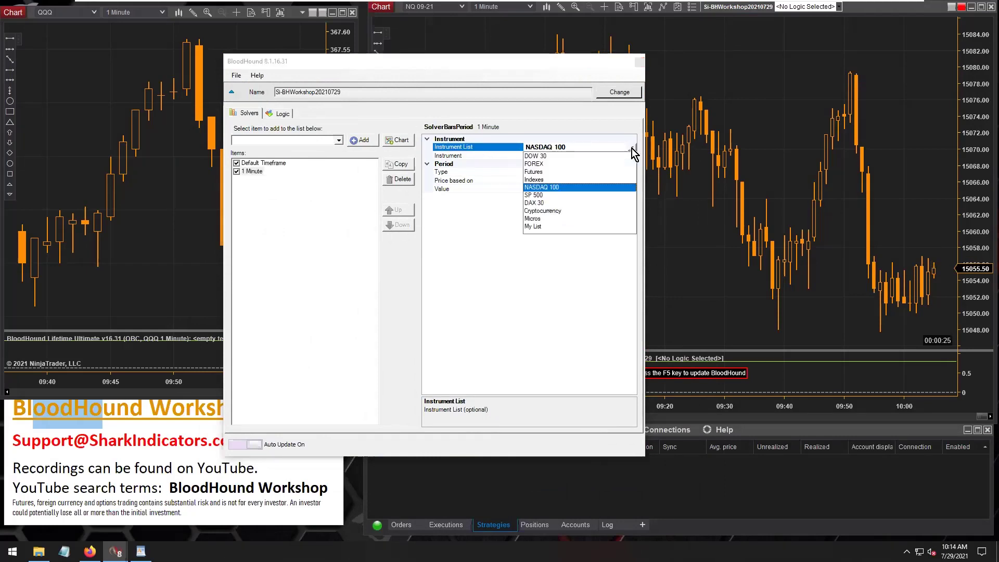
{"action": "left_click", "coordinate": [535, 227]}
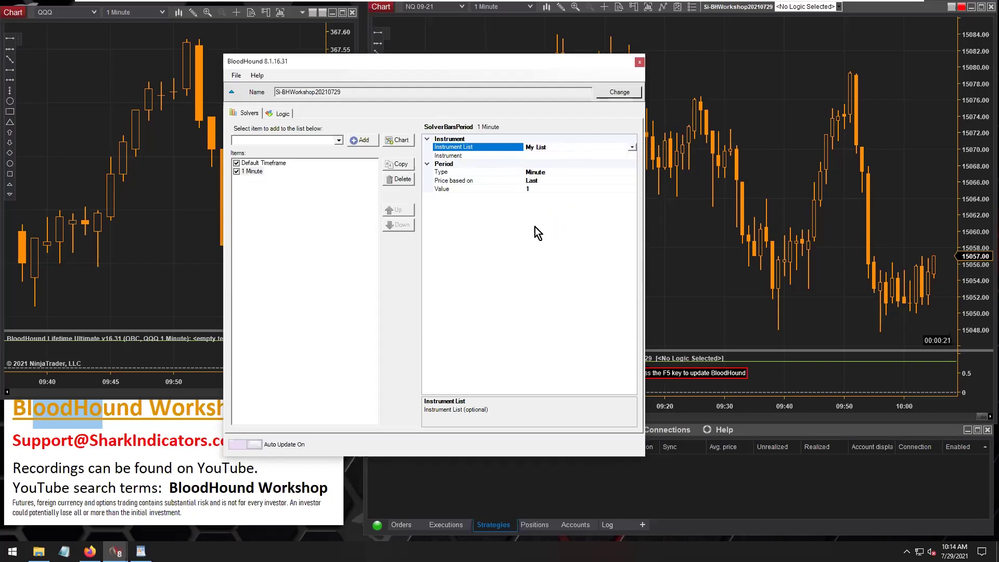
{"action": "left_click", "coordinate": [572, 155]}
{"action": "left_click", "coordinate": [632, 155]}
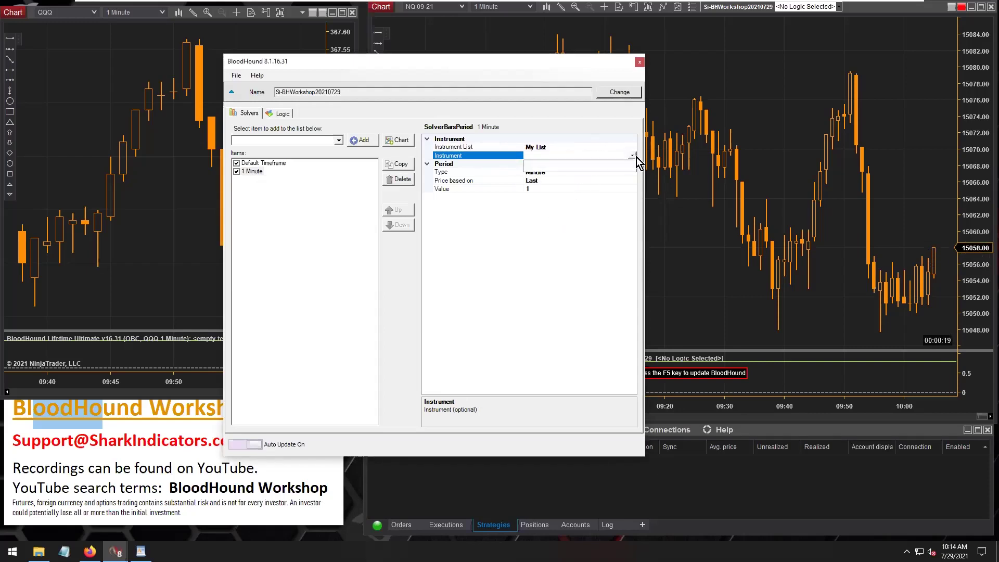
{"action": "left_click", "coordinate": [544, 165]}
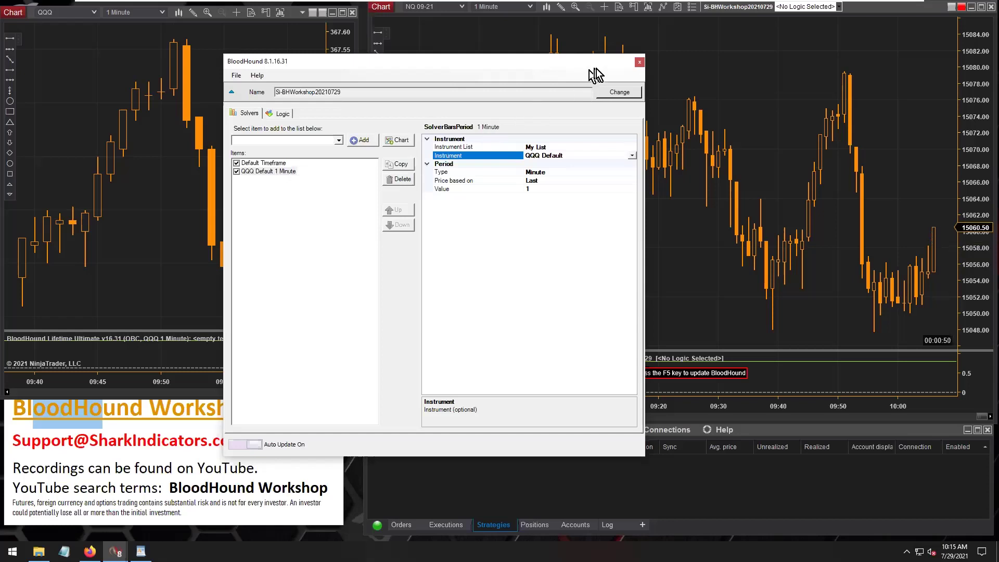
{"action": "left_click", "coordinate": [640, 63]}
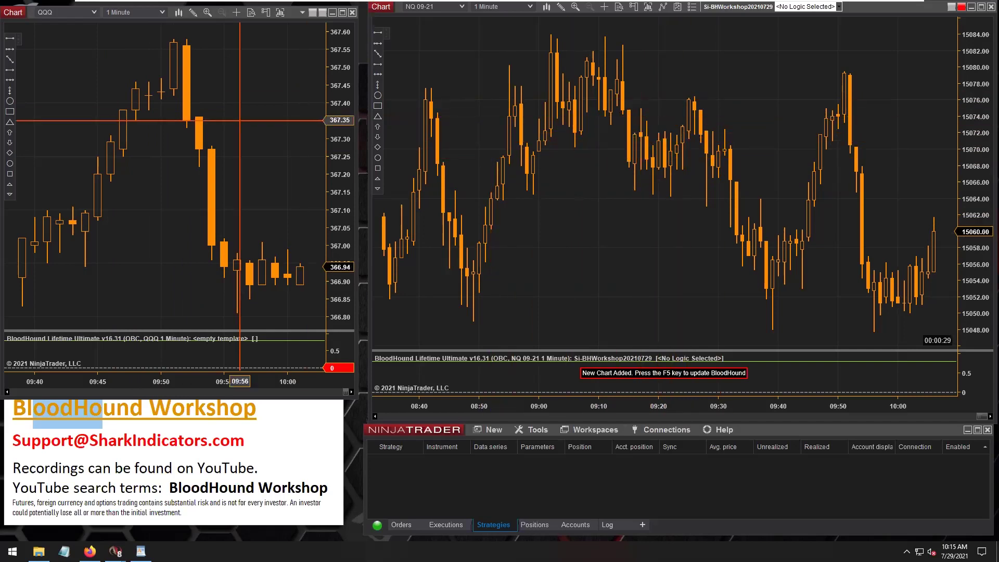
- Add two SMA indicators to the QQQ chart, giving the first a period of 10
{"action": "right_click", "coordinate": [95, 77]}
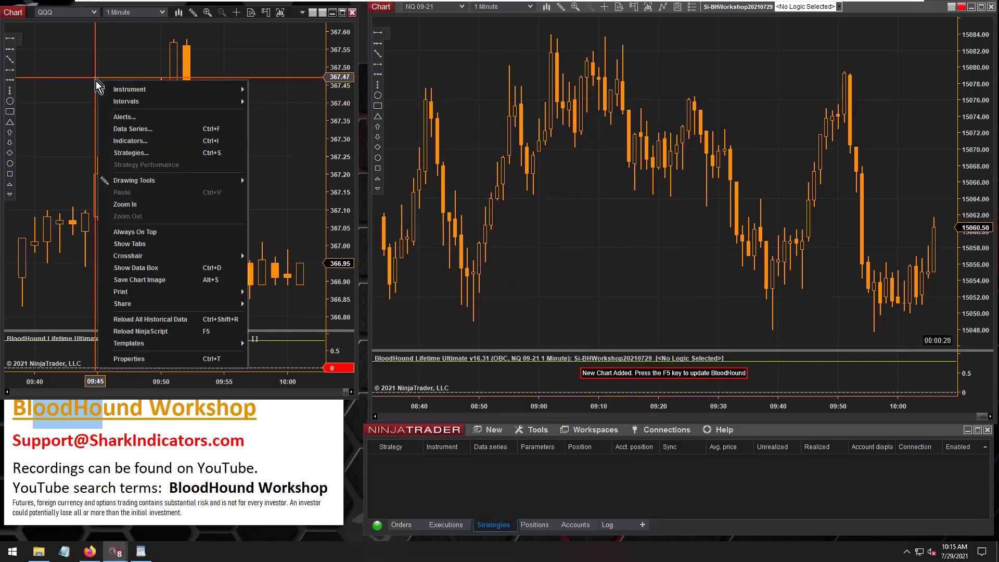
{"action": "left_click", "coordinate": [133, 137]}
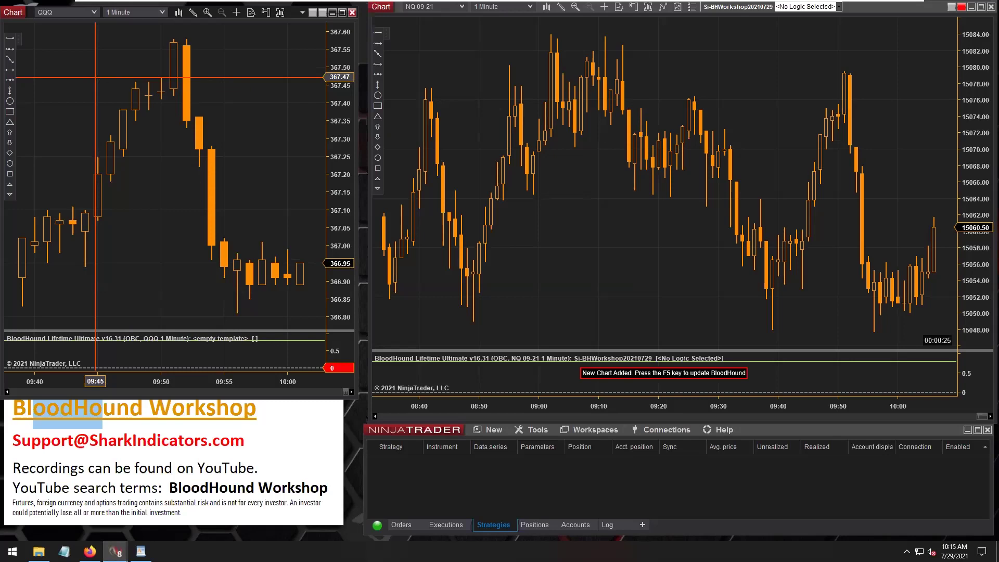
{"action": "key", "text": "ctrl+i"}
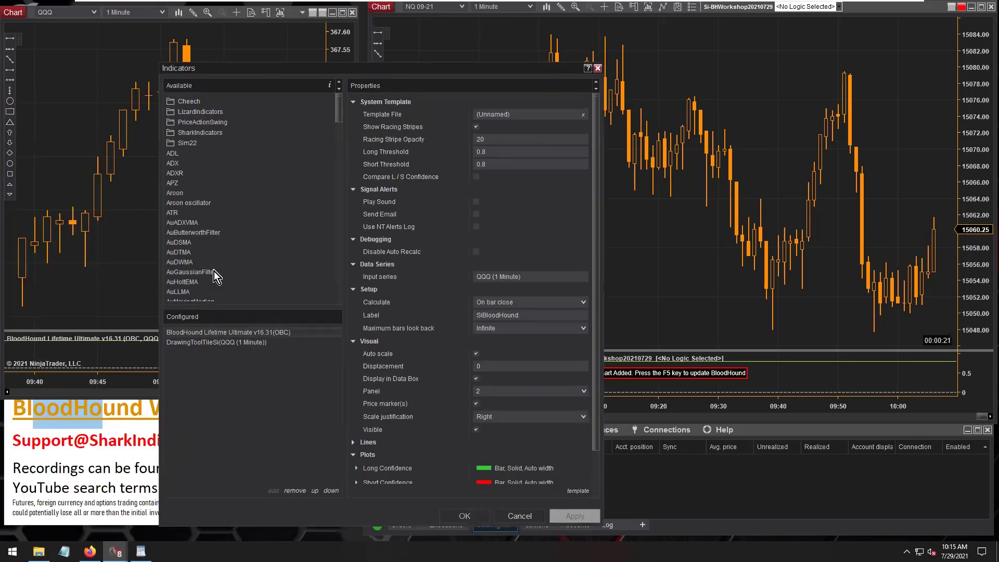
{"action": "scroll", "coordinate": [230, 255], "scroll_direction": "down", "scroll_amount": 20}
{"action": "scroll", "coordinate": [240, 260], "scroll_direction": "up", "scroll_amount": 4}
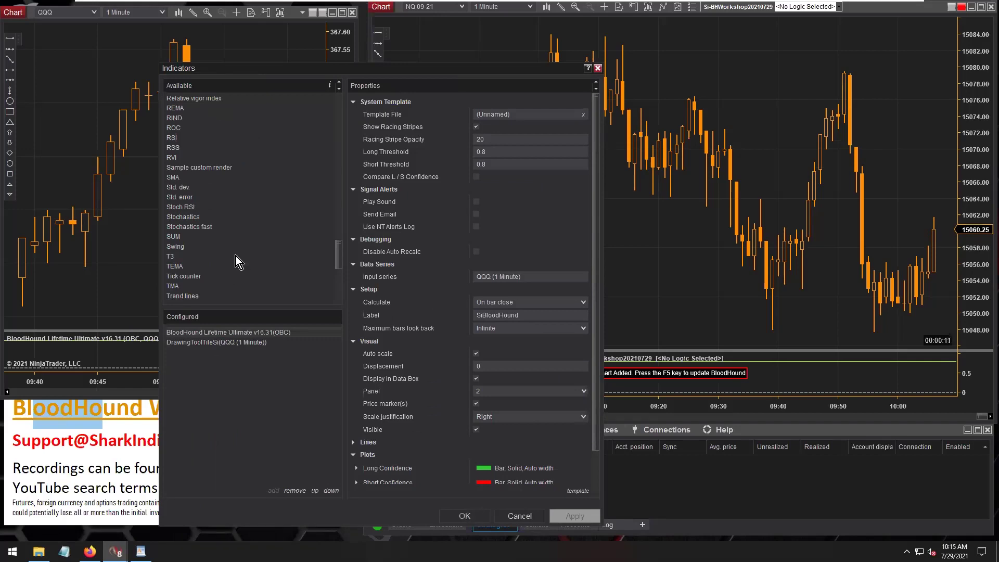
{"action": "double_click", "coordinate": [173, 178]}
{"action": "double_click", "coordinate": [173, 178]}
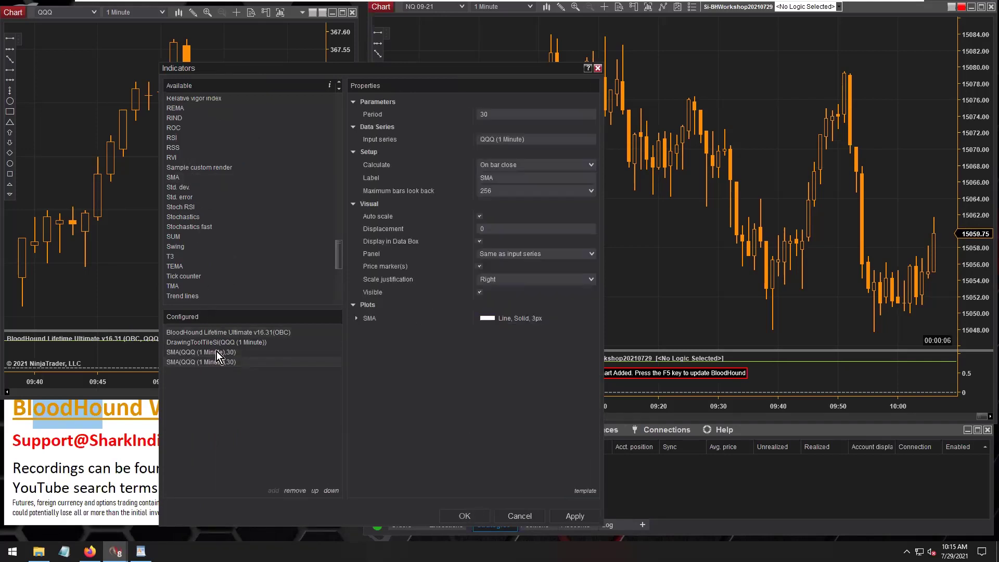
{"action": "key", "text": "BackSpace"}
{"action": "type", "text": "10"}
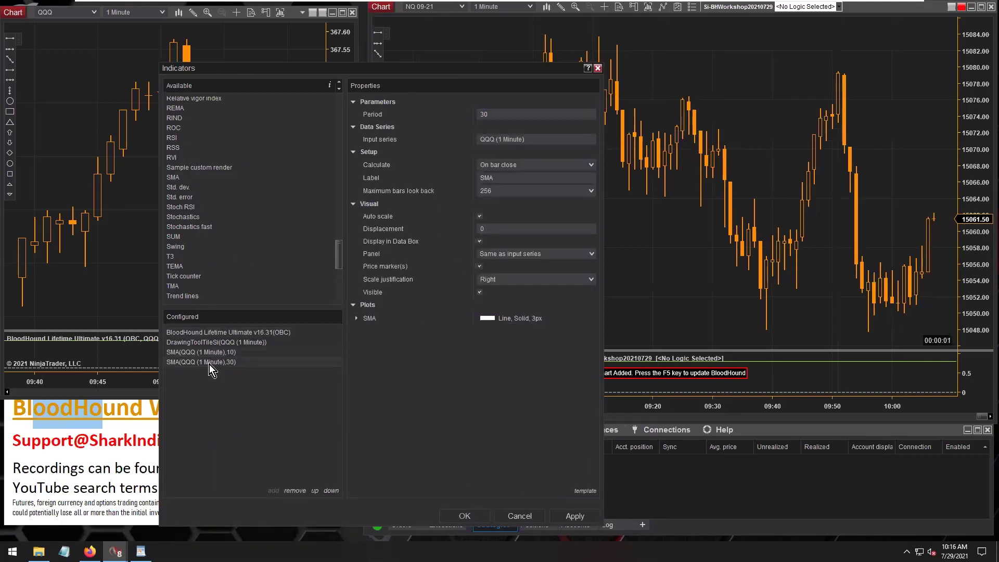
- Color the 30-period SMA line DeepPink, apply the indicators, and enable the crosshair
{"action": "left_click", "coordinate": [209, 362]}
{"action": "left_click", "coordinate": [357, 318]}
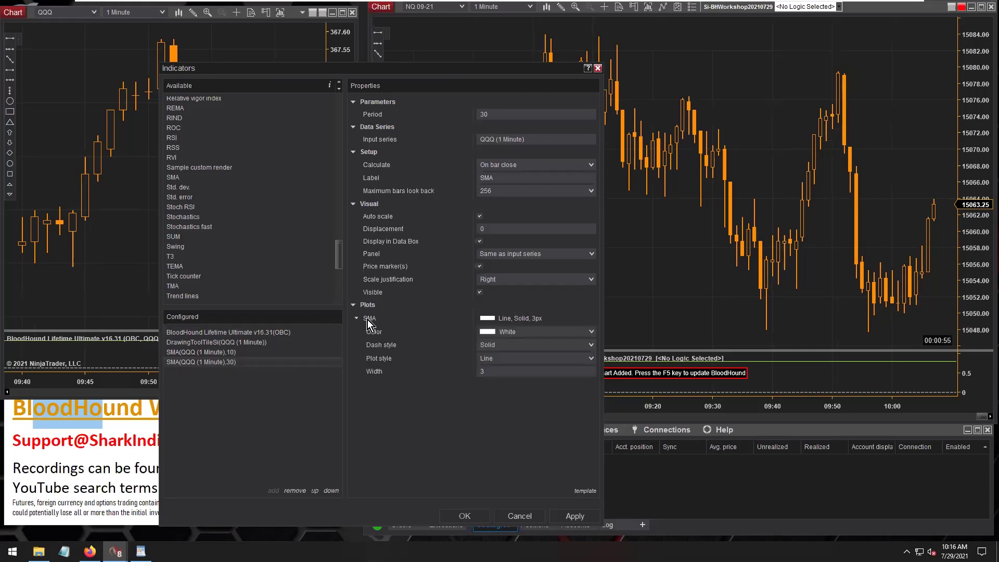
{"action": "left_click", "coordinate": [532, 333]}
{"action": "left_click", "coordinate": [520, 184]}
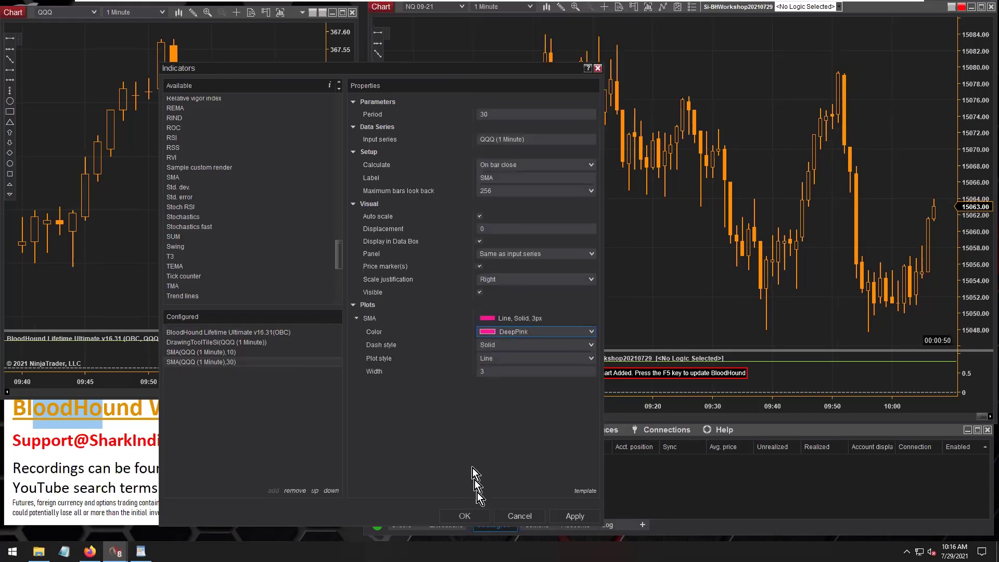
{"action": "left_click", "coordinate": [464, 516]}
{"action": "middle_click", "coordinate": [260, 263]}
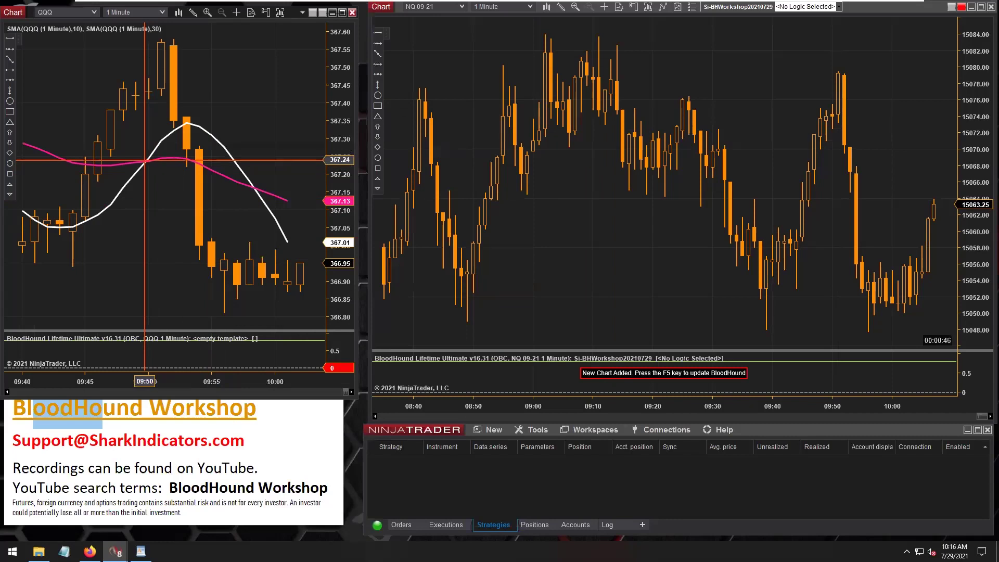
- Reopen BloodHound for the NQ chart and create a new logic set on the Logic tab
{"action": "scroll", "coordinate": [236, 378], "scroll_direction": "down", "scroll_amount": 5}
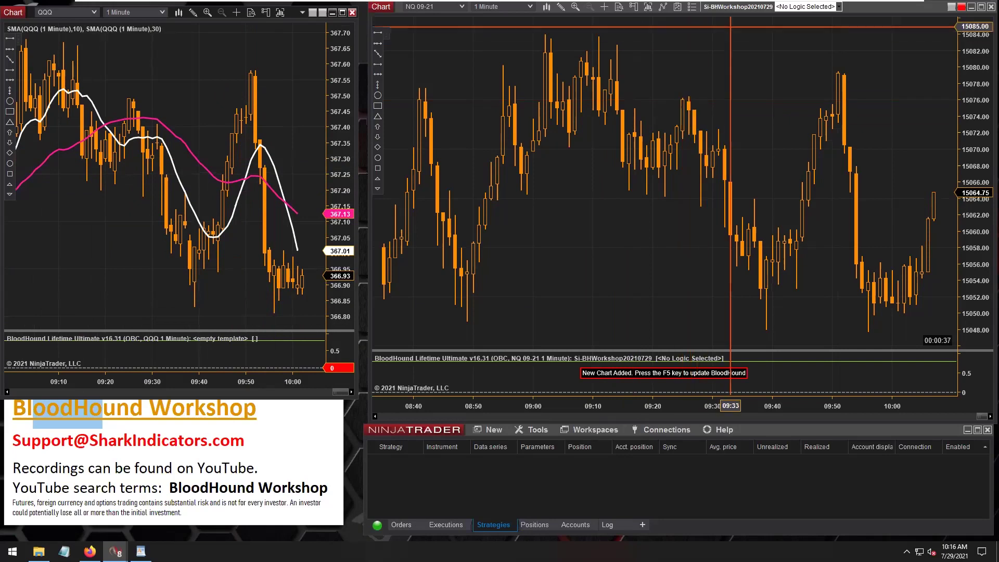
{"action": "left_click", "coordinate": [738, 6]}
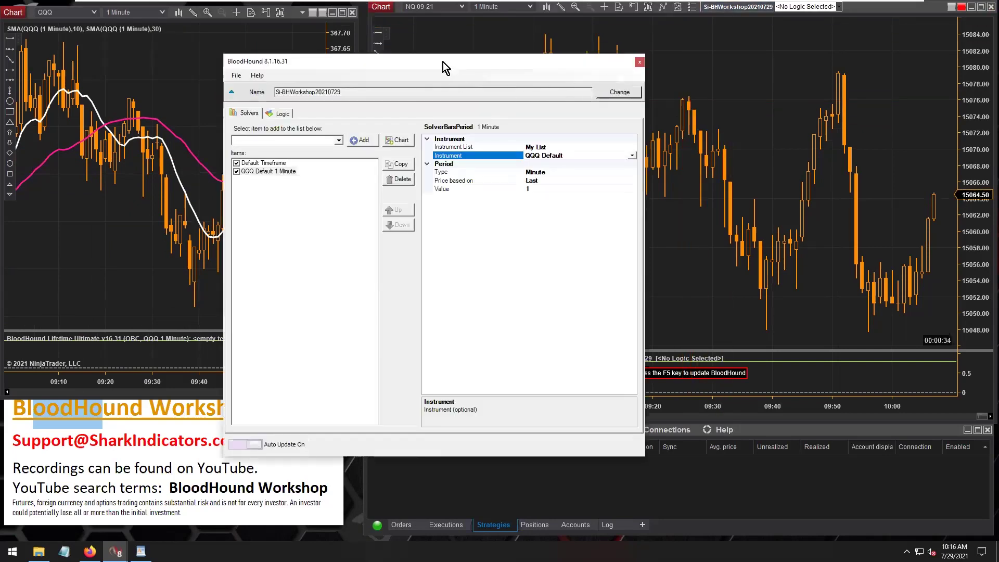
{"action": "left_click_drag", "start_coordinate": [443, 61], "coordinate": [331, 66]}
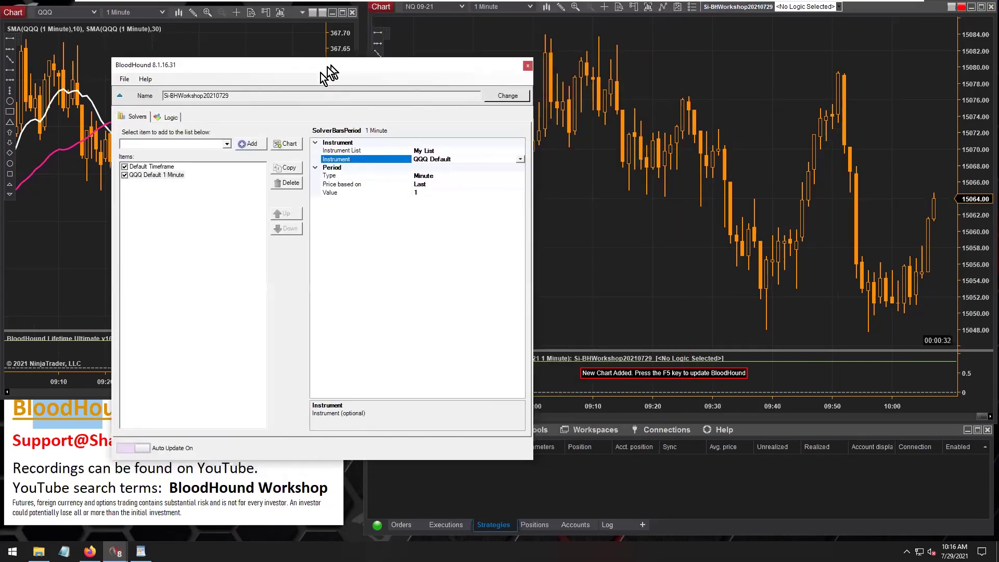
{"action": "left_click", "coordinate": [170, 117]}
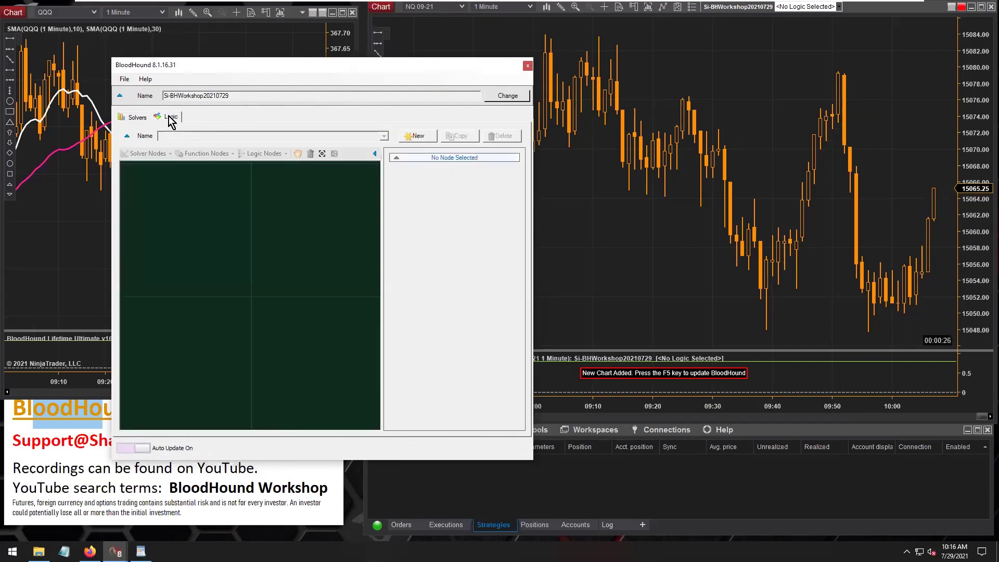
{"action": "left_click", "coordinate": [420, 137]}
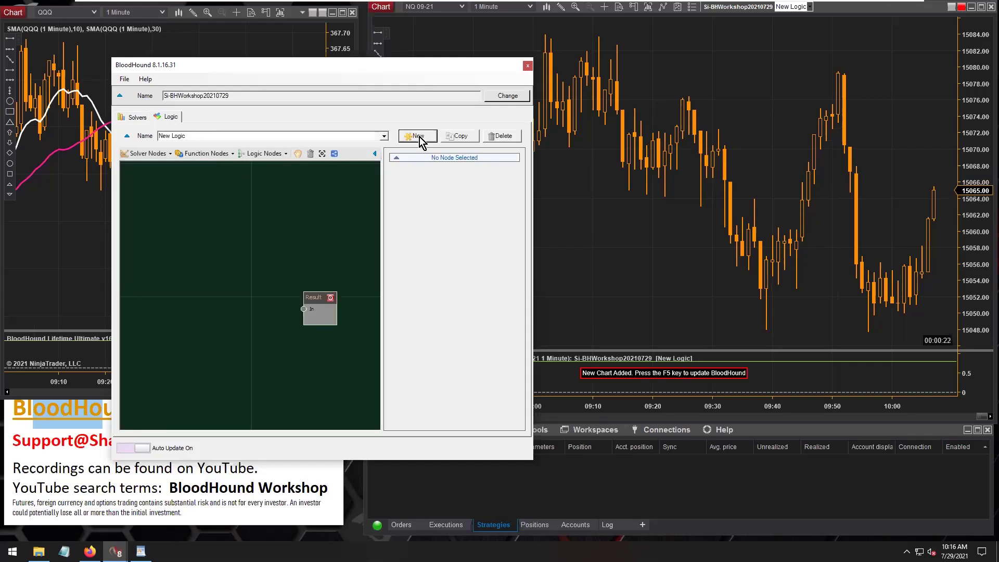
- Name the new logic 'QQQ SMA 10 XO 30', replacing the ampersand with XO
{"action": "left_click", "coordinate": [191, 135]}
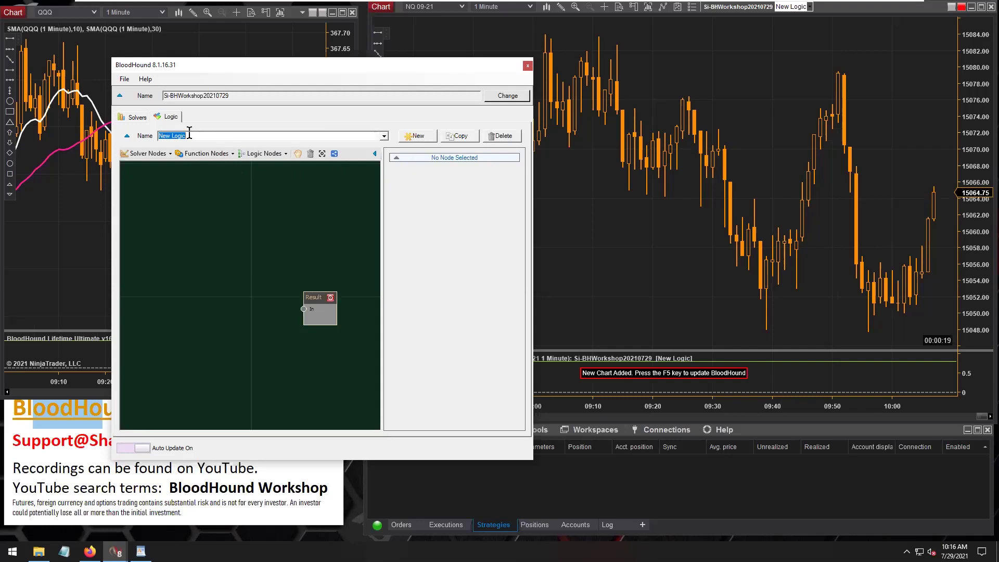
{"action": "type", "text": "QQQ S"}
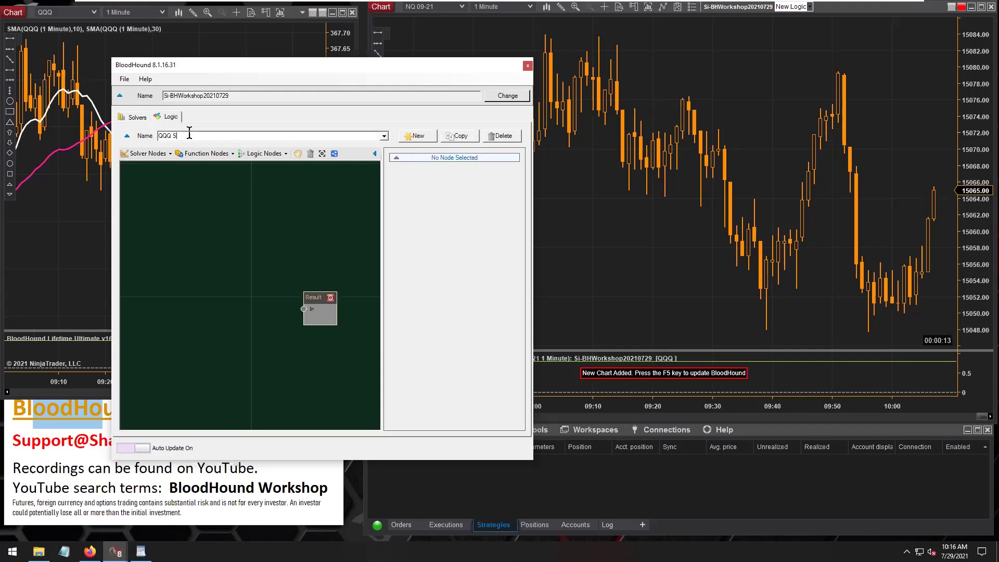
{"action": "type", "text": "MA 10 & 30"}
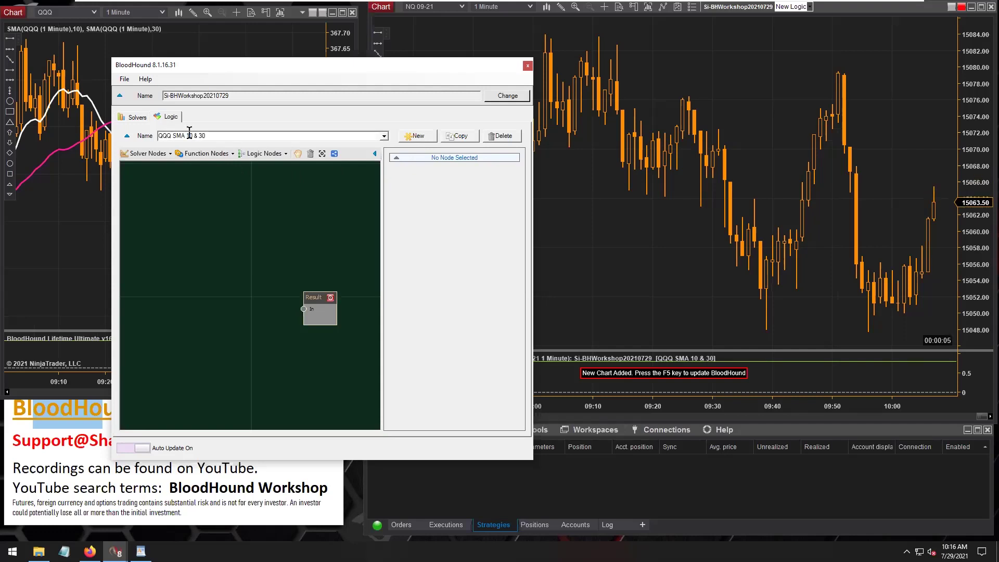
{"action": "key", "text": "Left"}
{"action": "key", "text": "Left"}
{"action": "key", "text": "BackSpace"}
{"action": "key", "text": "BackSpace"}
{"action": "type", "text": "XO"}
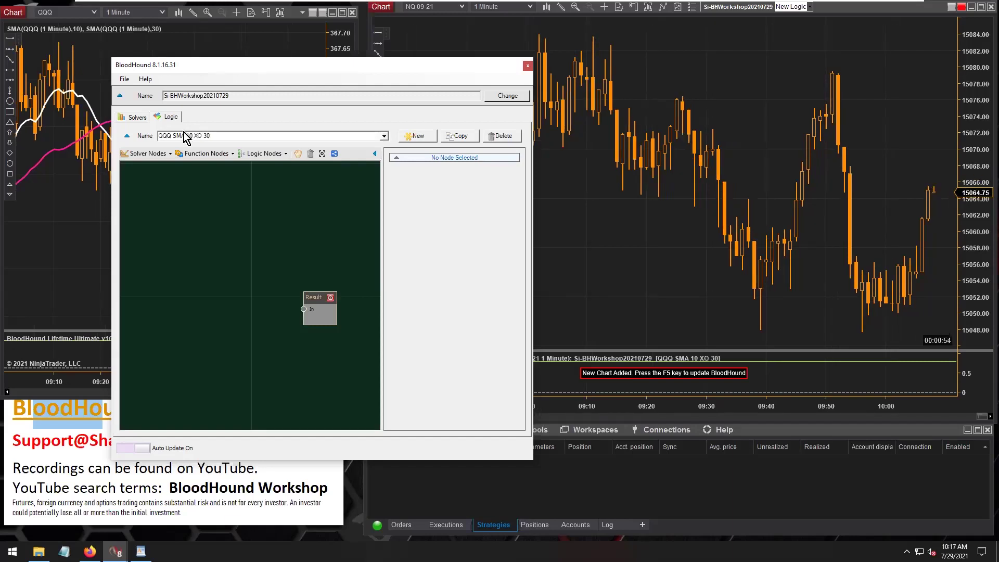
{"action": "left_click_drag", "start_coordinate": [192, 133], "coordinate": [218, 137]}
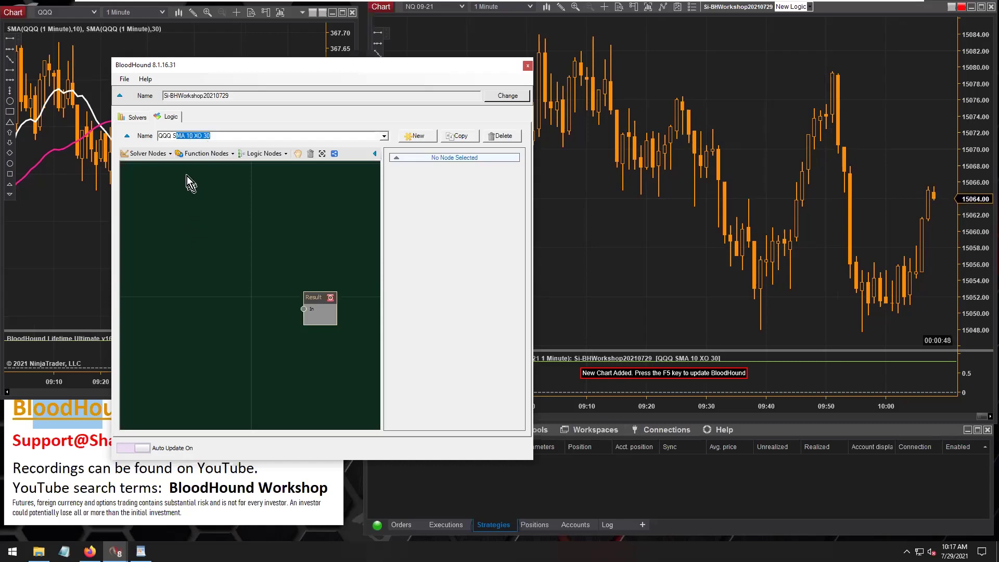
- Add an Indicator Crossover node for QQQ Default 1 Minute and place it beside Result
{"action": "left_click", "coordinate": [167, 156]}
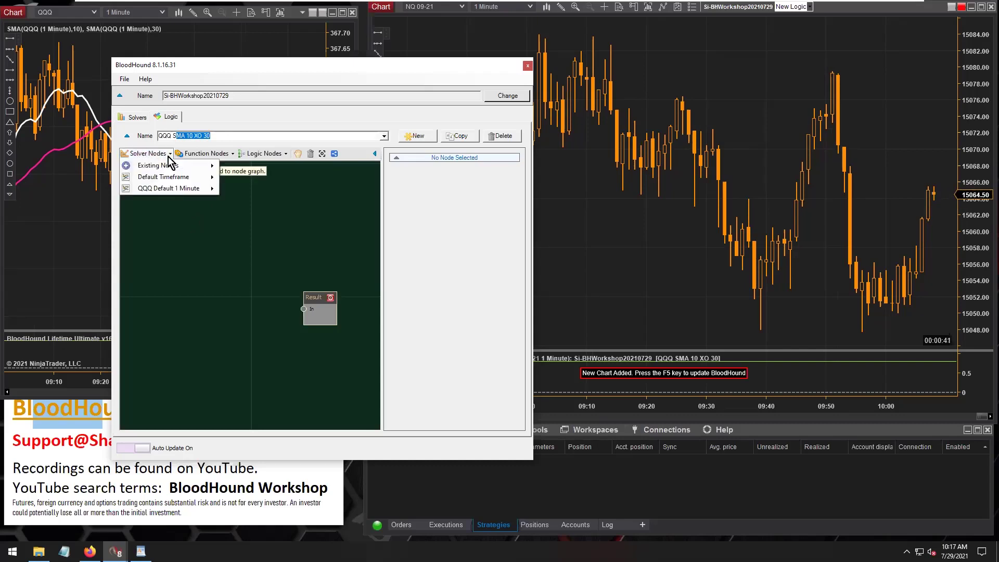
{"action": "mouse_move", "coordinate": [152, 190]}
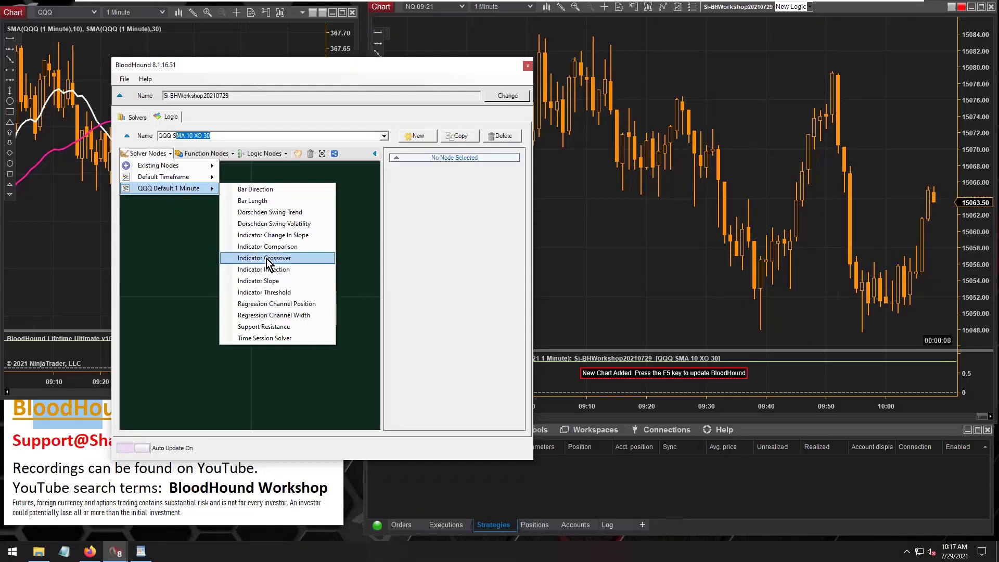
{"action": "left_click", "coordinate": [296, 258]}
{"action": "left_click_drag", "start_coordinate": [301, 278], "coordinate": [199, 280]}
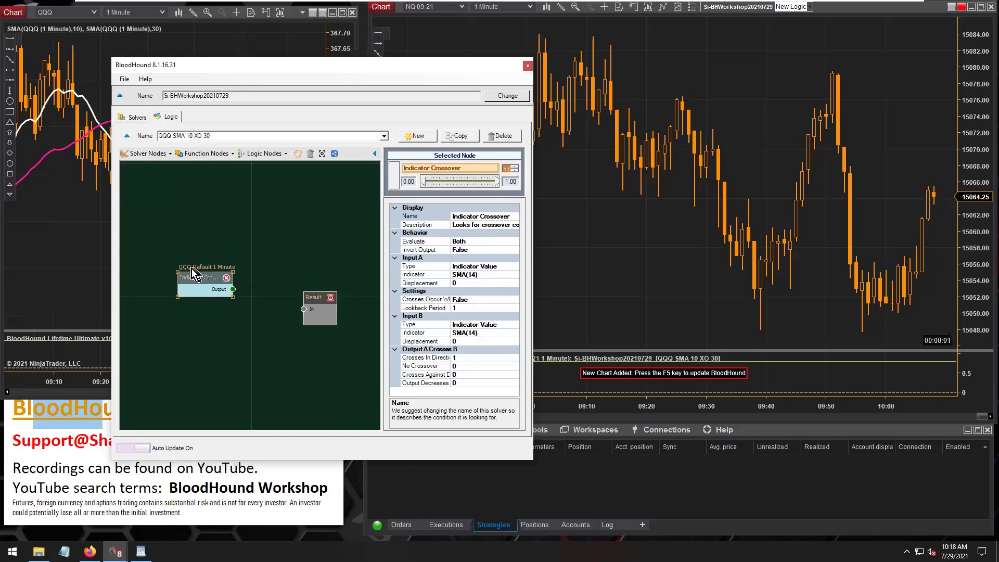
{"action": "left_click_drag", "start_coordinate": [200, 278], "coordinate": [196, 273]}
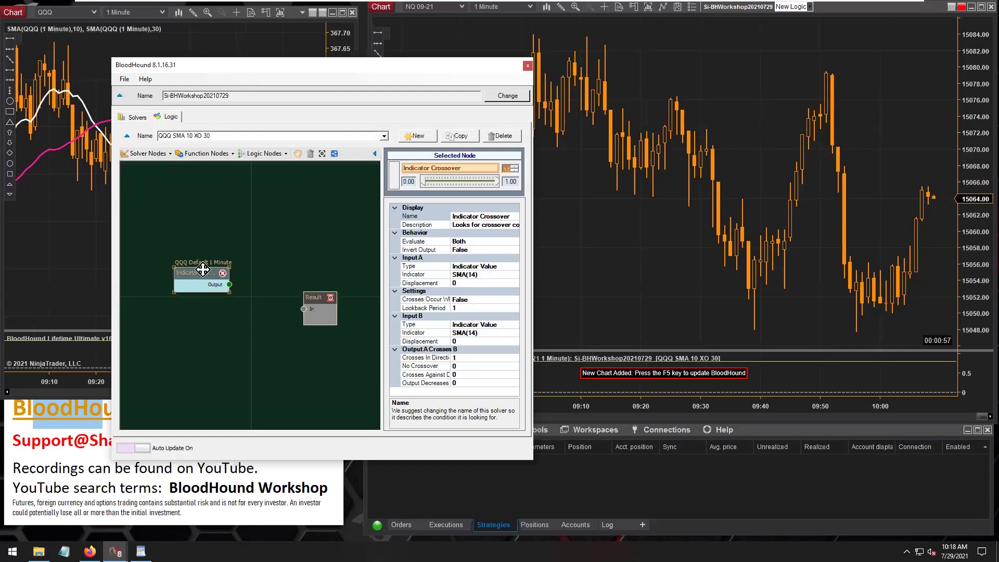
{"action": "left_click_drag", "start_coordinate": [215, 264], "coordinate": [303, 308]}
{"action": "left_click", "coordinate": [211, 285]}
{"action": "left_click_drag", "start_coordinate": [175, 278], "coordinate": [218, 295]}
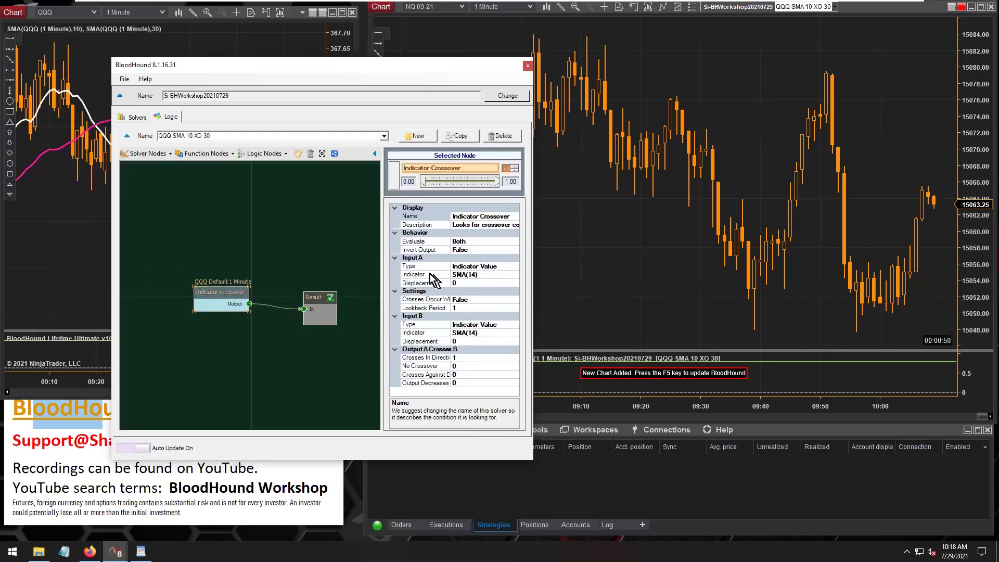
- Name the crossover node 'SMA 10 XO 30'
{"action": "left_click", "coordinate": [447, 216]}
{"action": "type", "text": "SMA 10 XO 30"}
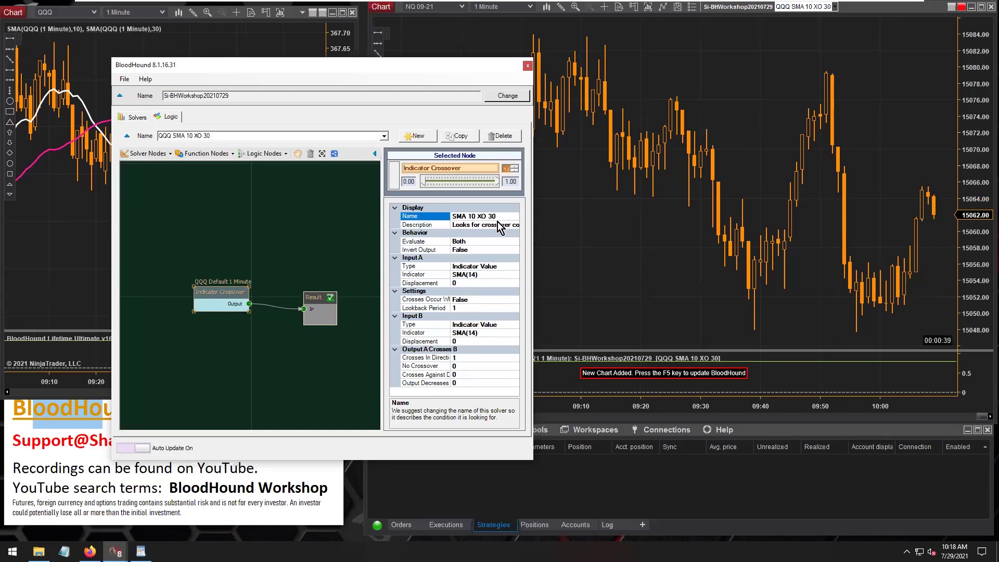
{"action": "left_click", "coordinate": [477, 274]}
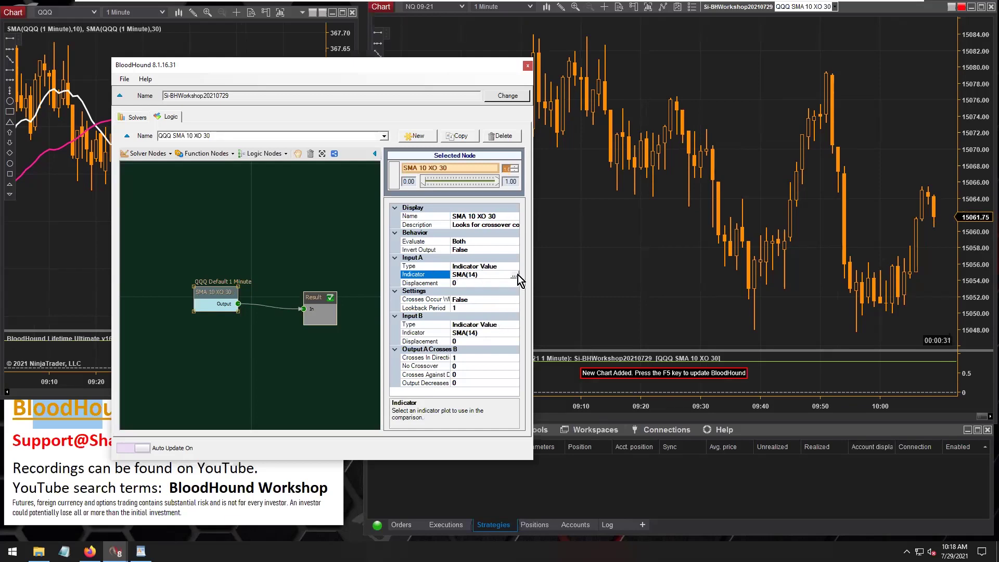
- Set Input A's indicator to SMA with period 10
{"action": "left_click", "coordinate": [514, 274]}
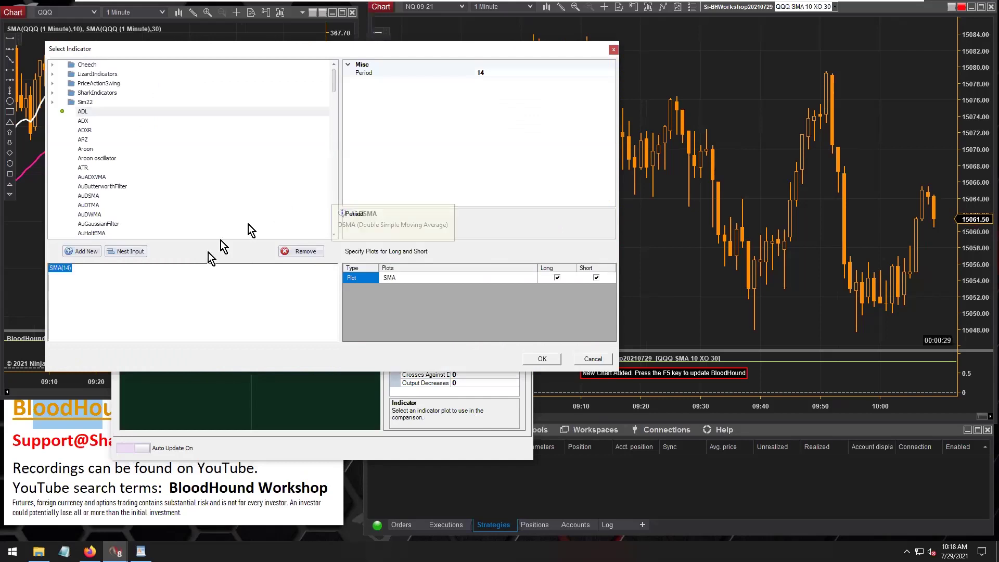
{"action": "left_click", "coordinate": [494, 74]}
{"action": "key", "text": "BackSpace"}
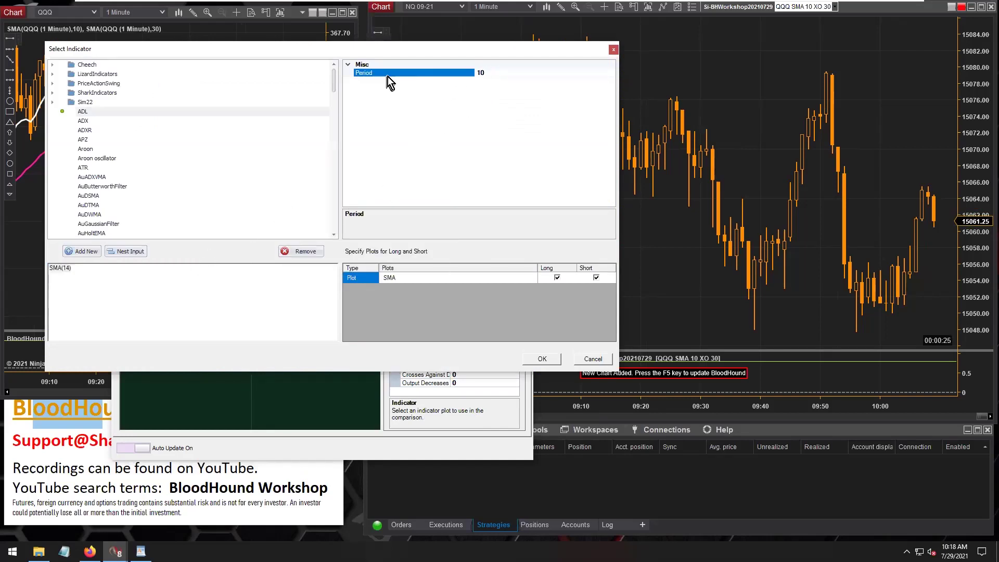
{"action": "left_click", "coordinate": [542, 358]}
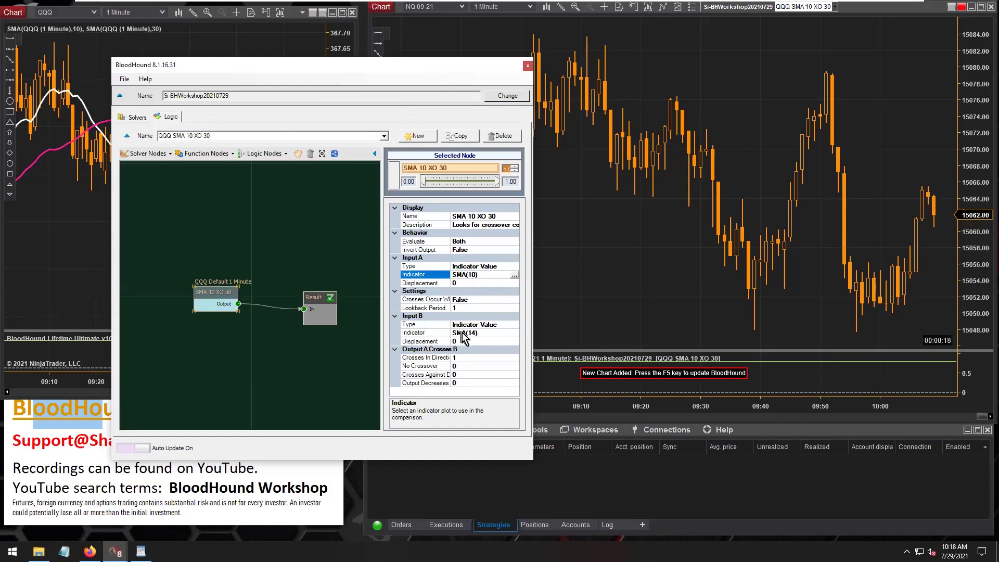
- Set Input B's indicator to SMA with period 30, then nudge the node
{"action": "left_click", "coordinate": [483, 334]}
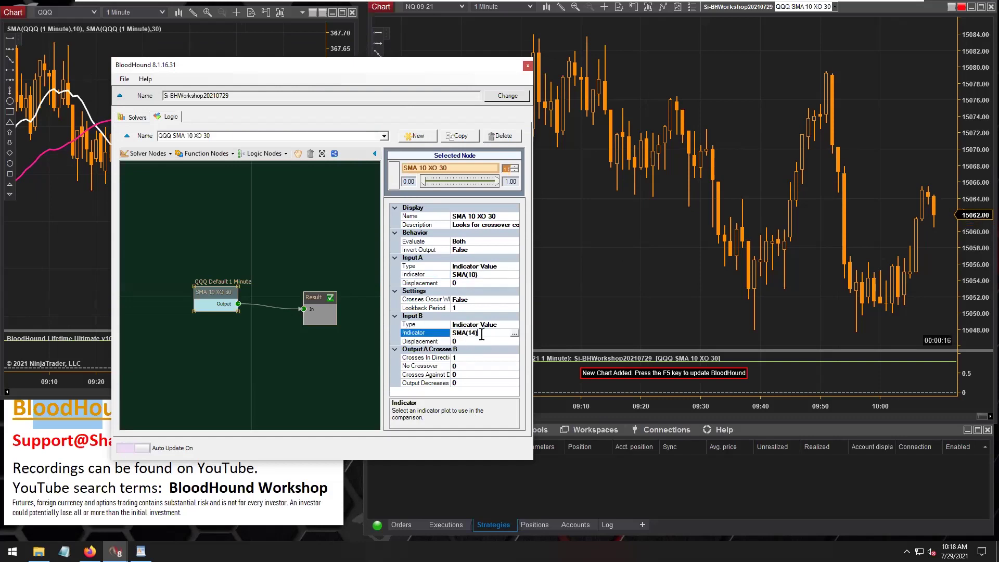
{"action": "left_click", "coordinate": [515, 333]}
{"action": "left_click", "coordinate": [504, 89]}
{"action": "key", "text": "BackSpace"}
{"action": "key", "text": "BackSpace"}
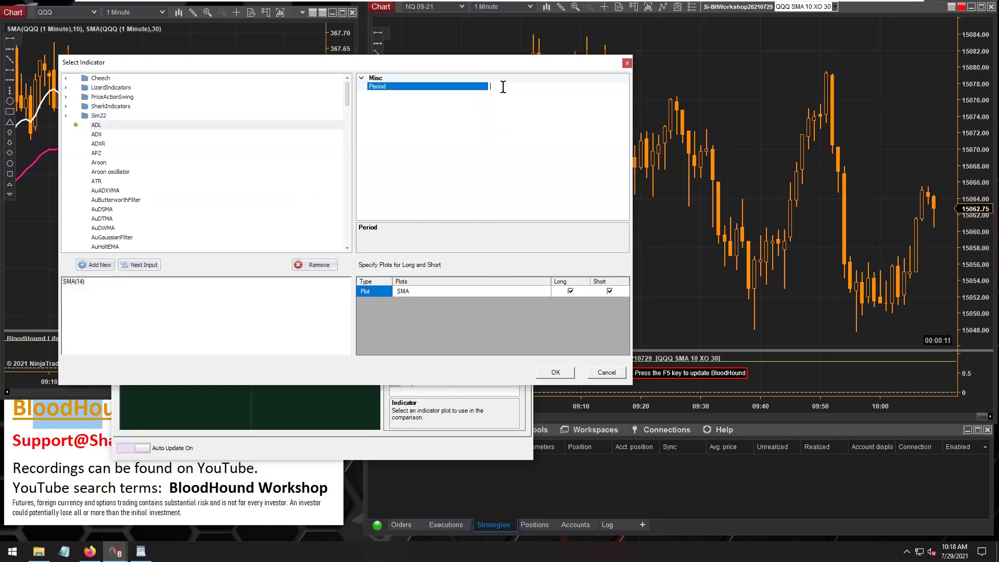
{"action": "left_click", "coordinate": [555, 372]}
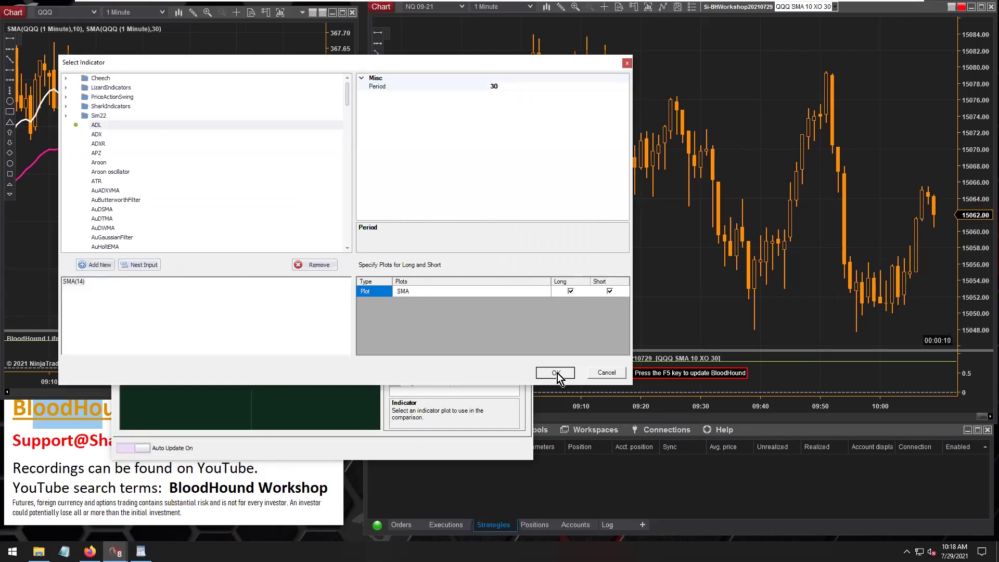
{"action": "left_click_drag", "start_coordinate": [207, 293], "coordinate": [217, 298]}
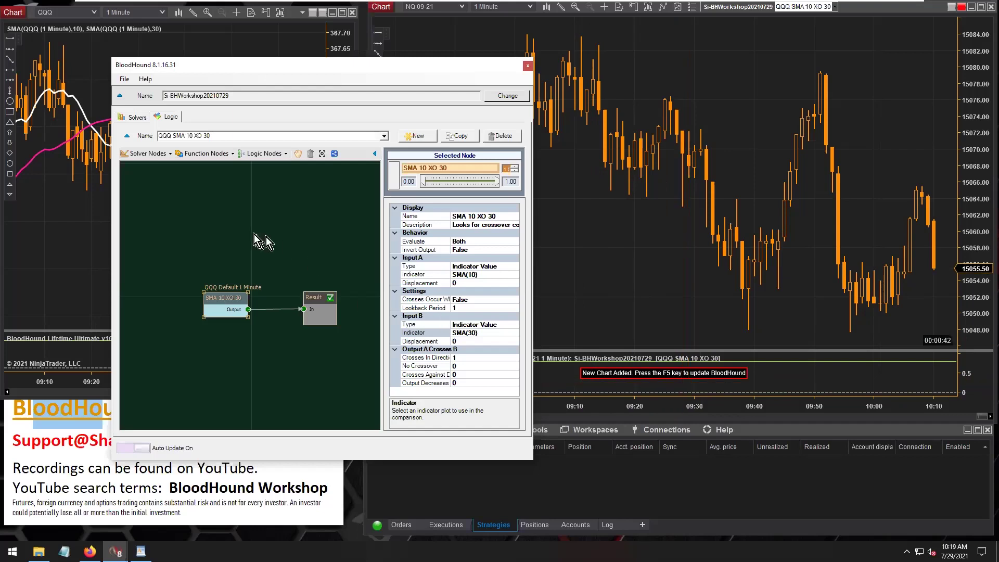
- Select the QQQ Default 1 Minute solver and close BloodHound
{"action": "left_click", "coordinate": [138, 118]}
{"action": "left_click", "coordinate": [148, 177]}
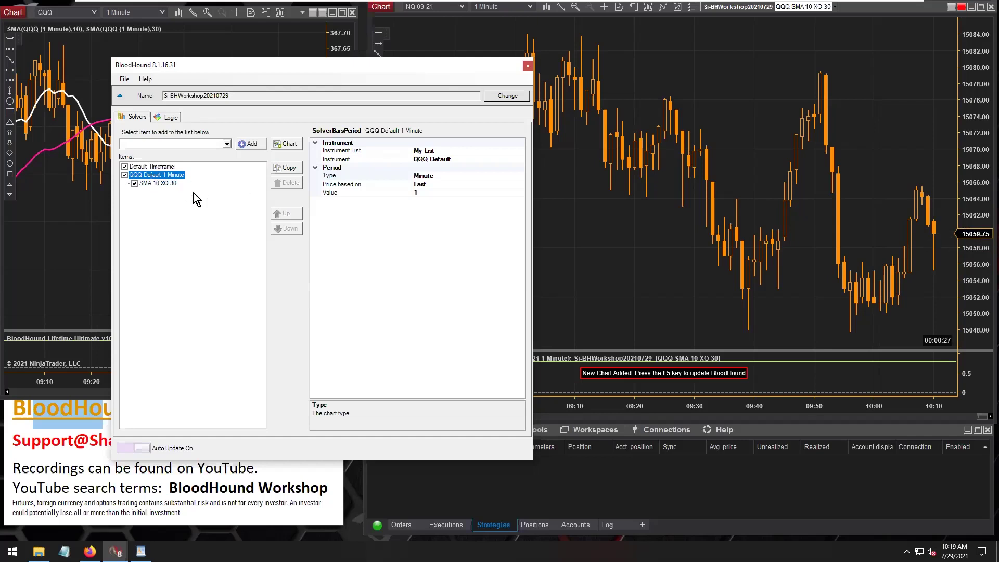
{"action": "left_click", "coordinate": [529, 66]}
- Reload NinjaScript on the NQ chart to show the crossover signals
{"action": "right_click", "coordinate": [627, 235]}
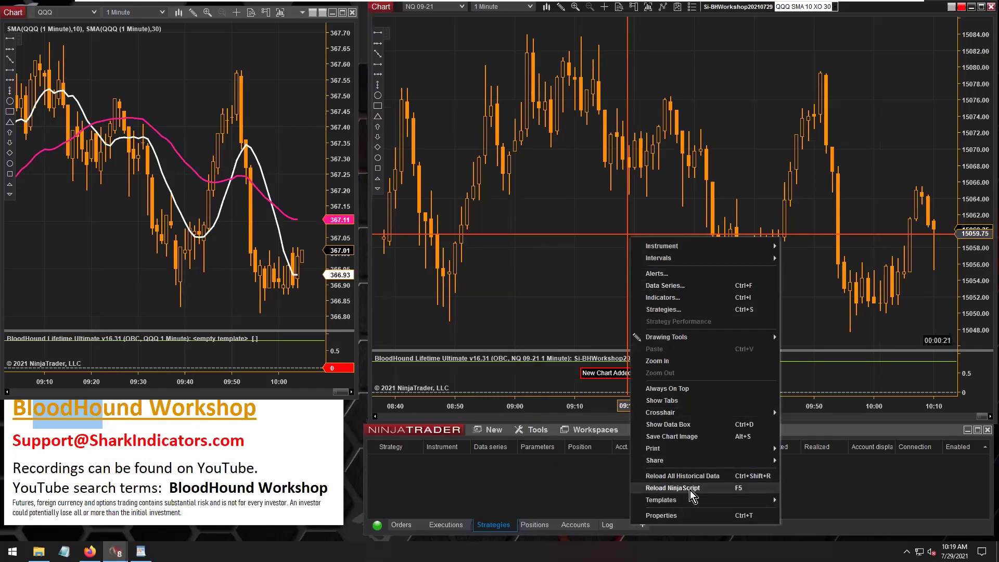
{"action": "left_click", "coordinate": [713, 489]}
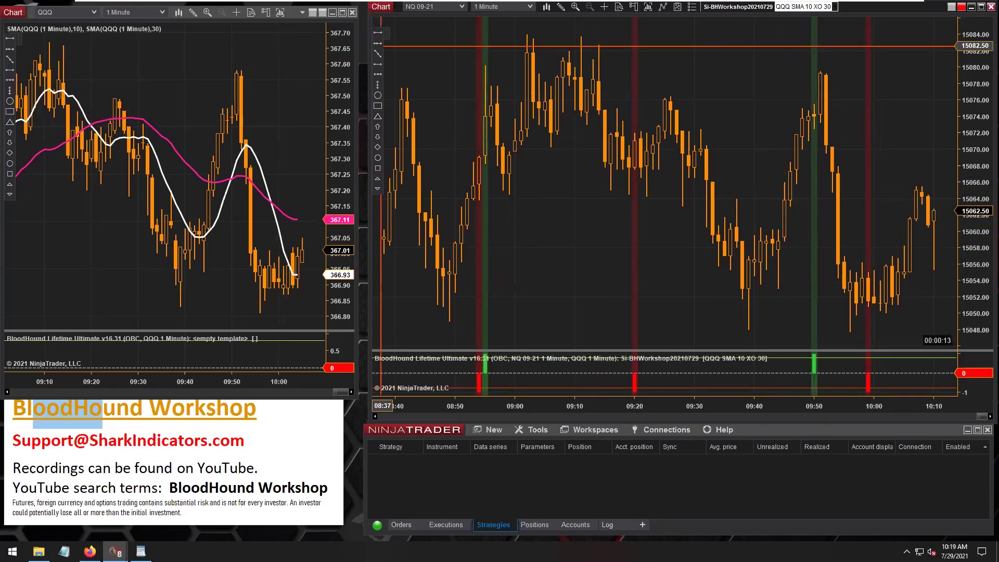
{"action": "scroll", "coordinate": [884, 133], "scroll_direction": "down", "scroll_amount": 3}
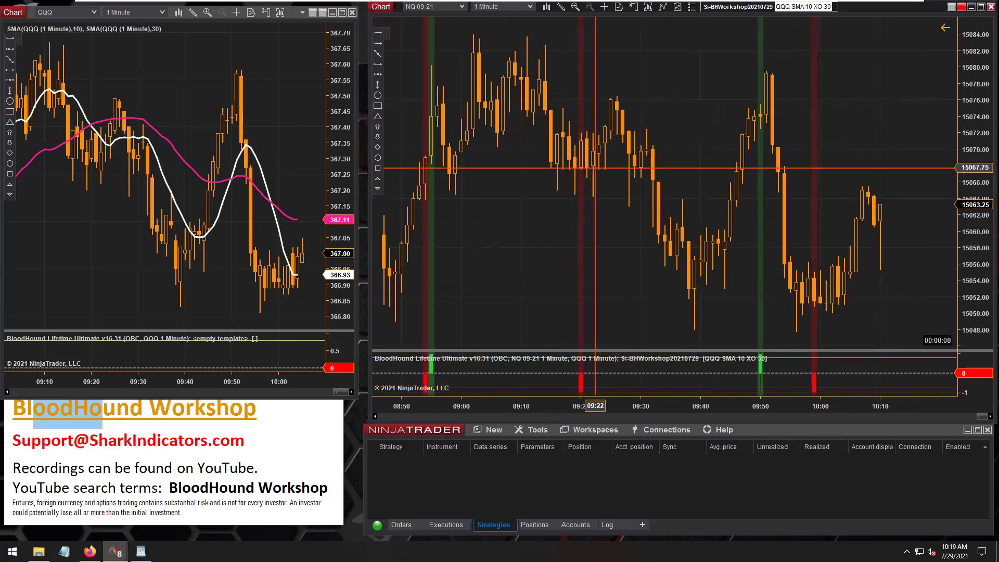
- Set the QQQ and NQ charts' crosshair to Global (No Time Scroll)
{"action": "left_click", "coordinate": [236, 14]}
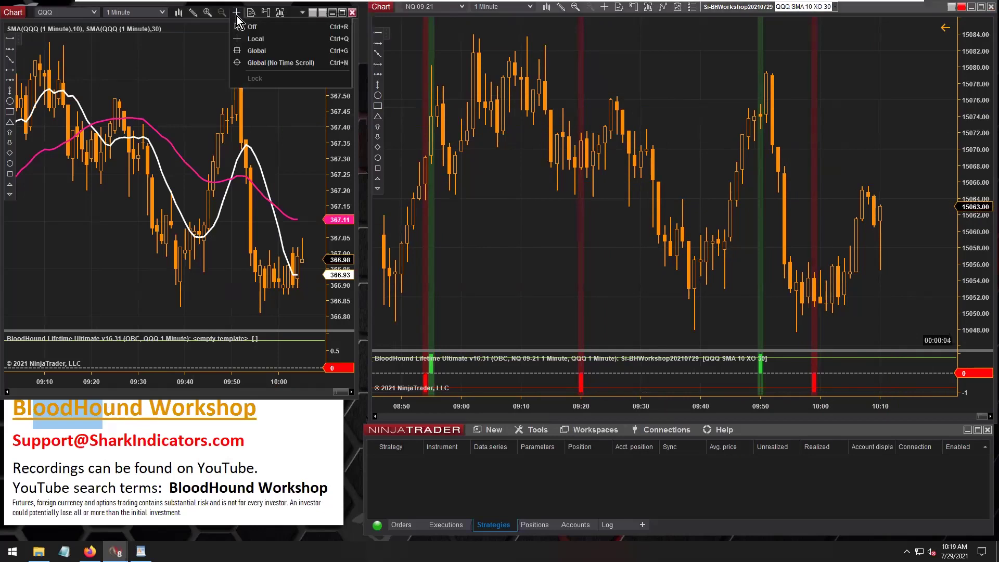
{"action": "left_click", "coordinate": [261, 67]}
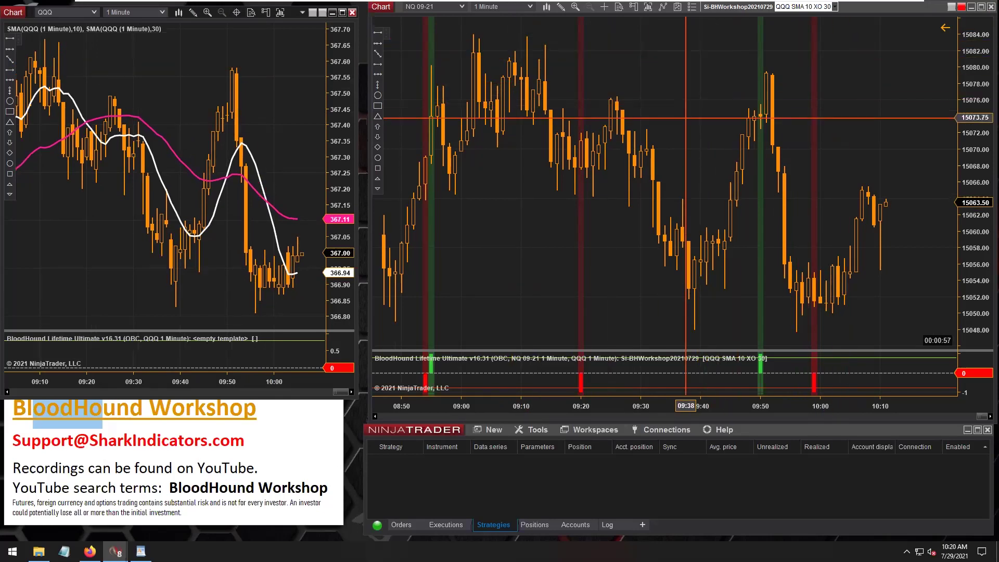
{"action": "left_click", "coordinate": [604, 7]}
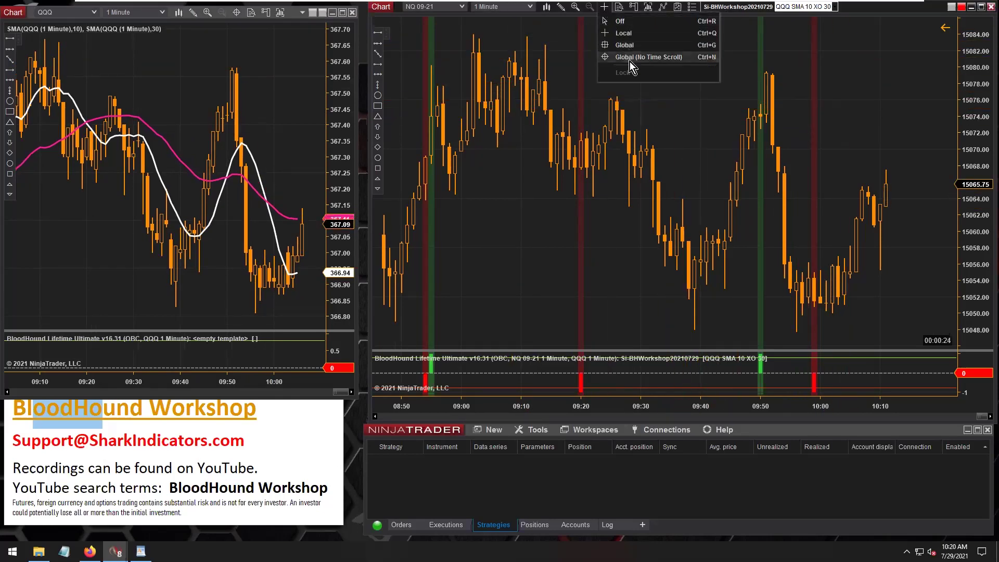
{"action": "left_click", "coordinate": [641, 57]}
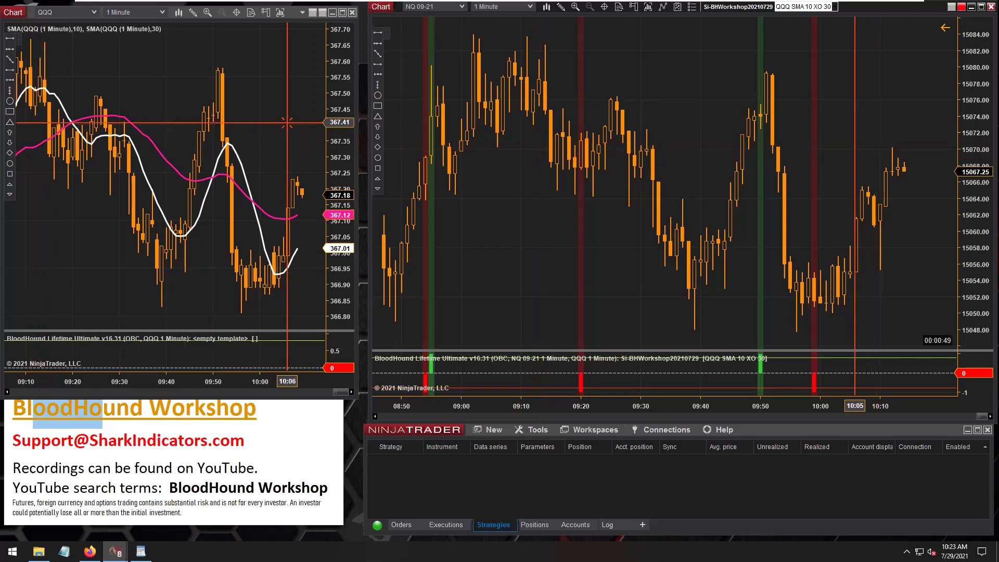
{"action": "left_click", "coordinate": [224, 86]}
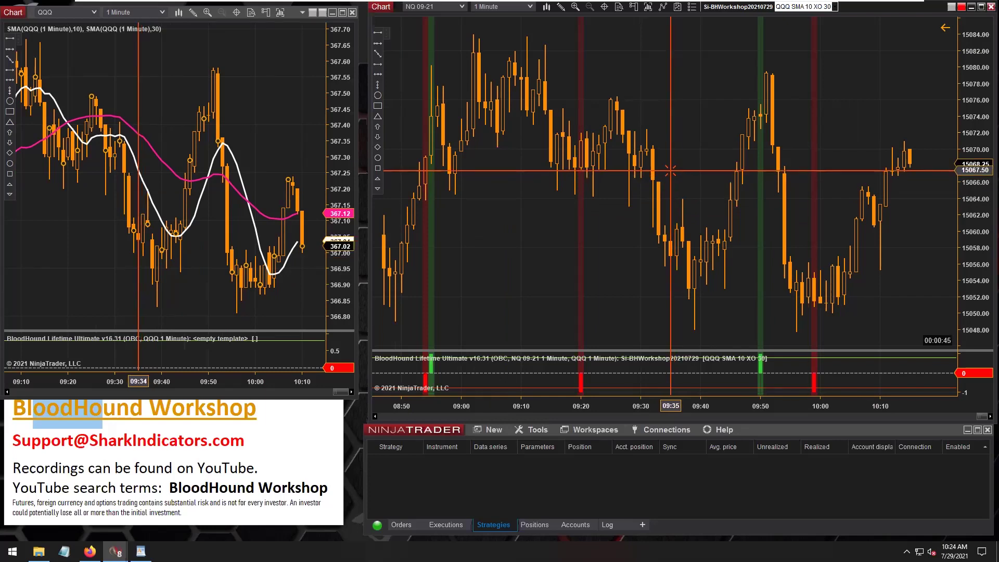
- Reopen BloodHound and review the QQQ Default 1 Minute and SMA 10 XO 30 solver settings
{"action": "left_click", "coordinate": [720, 9]}
{"action": "left_click_drag", "start_coordinate": [301, 64], "coordinate": [597, 57]}
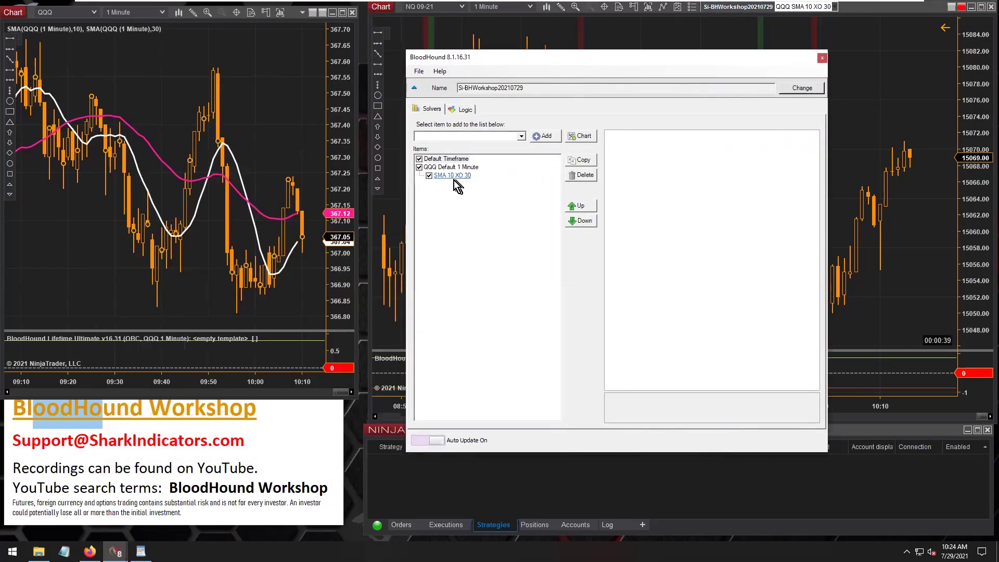
{"action": "left_click", "coordinate": [445, 167]}
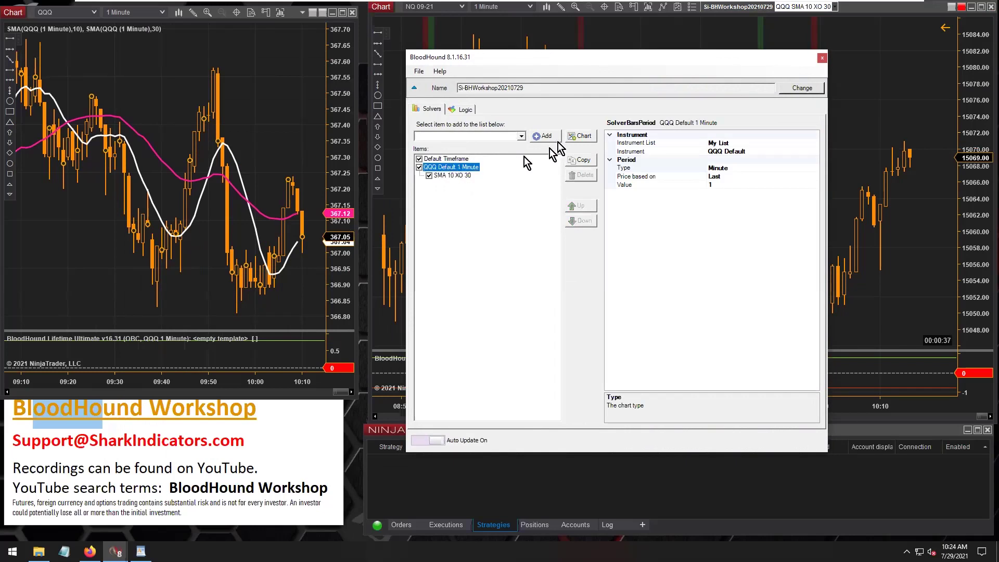
{"action": "left_click", "coordinate": [444, 177]}
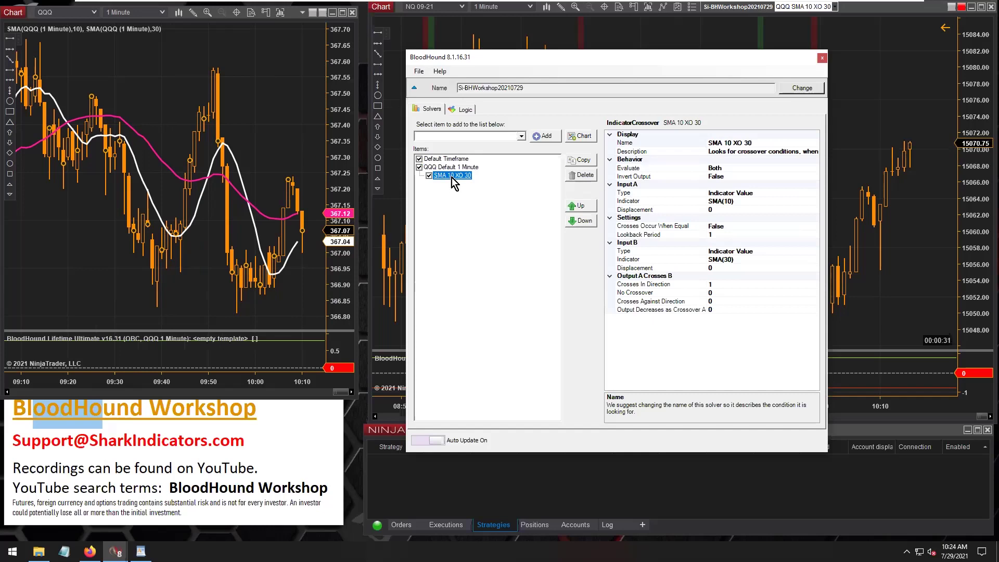
{"action": "left_click", "coordinate": [440, 167]}
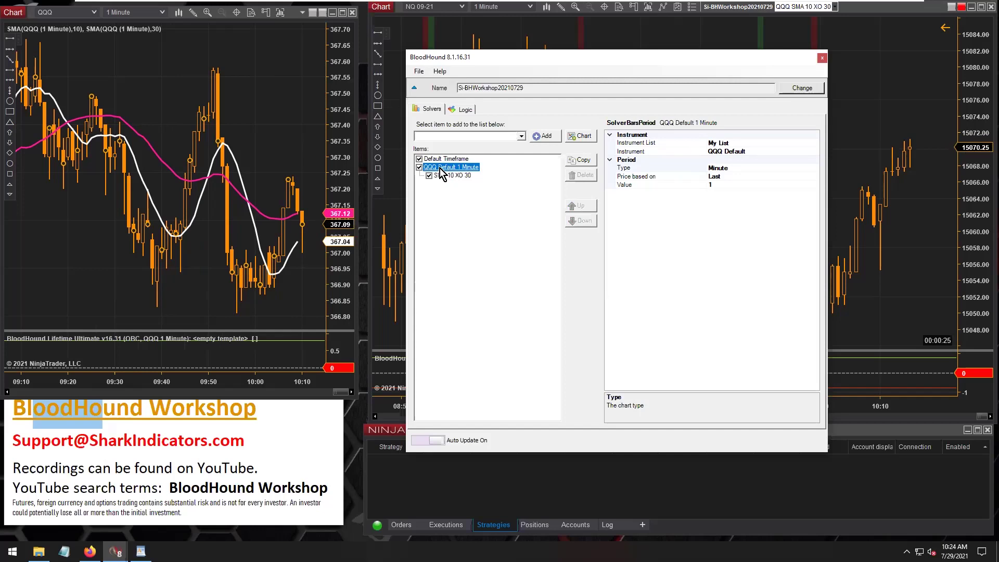
- Inspect the SMA 10 XO 30 node wired to Result on the Logic canvas, then close BloodHound
{"action": "left_click", "coordinate": [463, 109]}
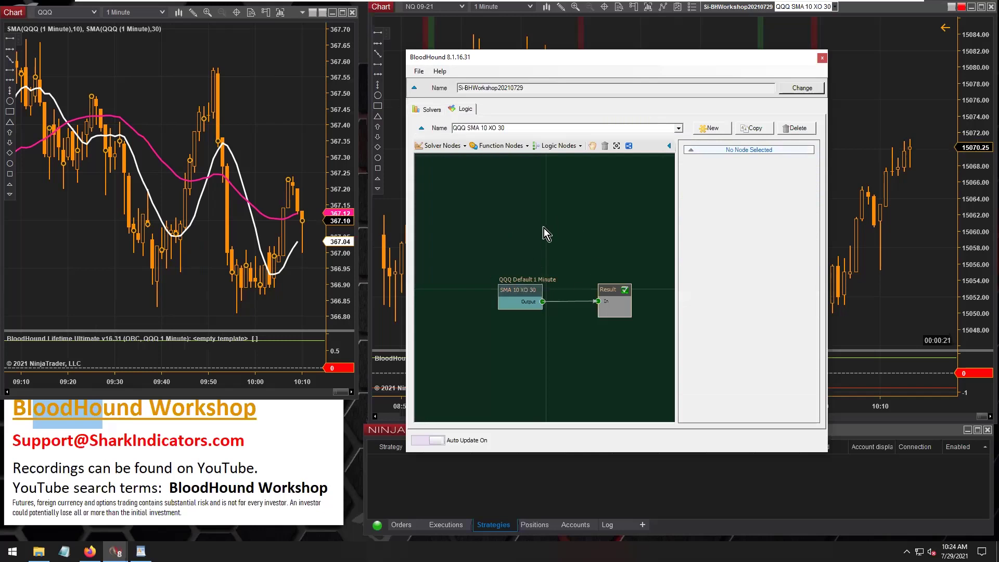
{"action": "left_click_drag", "start_coordinate": [550, 56], "coordinate": [547, 110]}
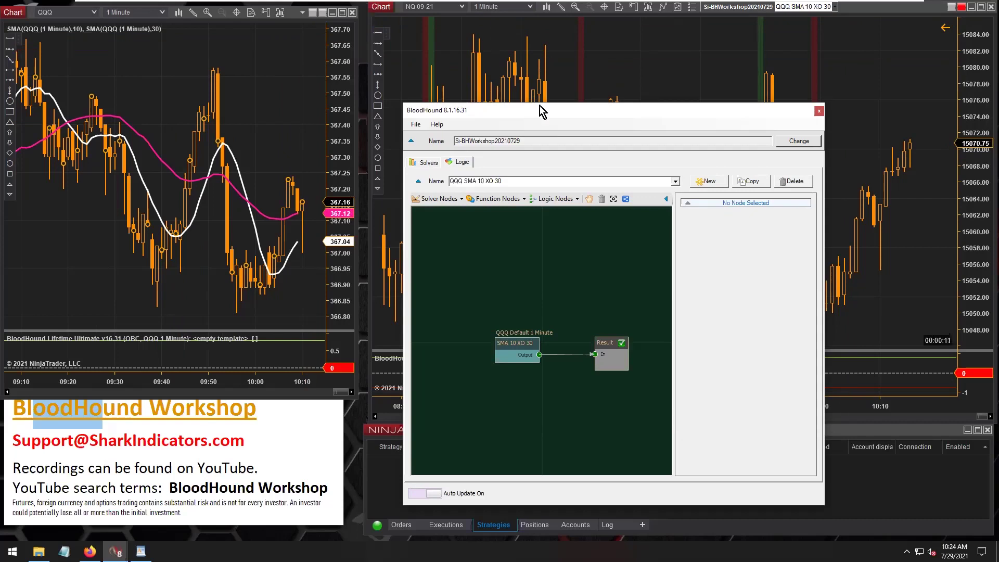
{"action": "mouse_move", "coordinate": [617, 111]}
{"action": "left_mouse_down"}
{"action": "mouse_move", "coordinate": [579, 99]}
{"action": "mouse_move", "coordinate": [626, 98]}
{"action": "left_mouse_up"}
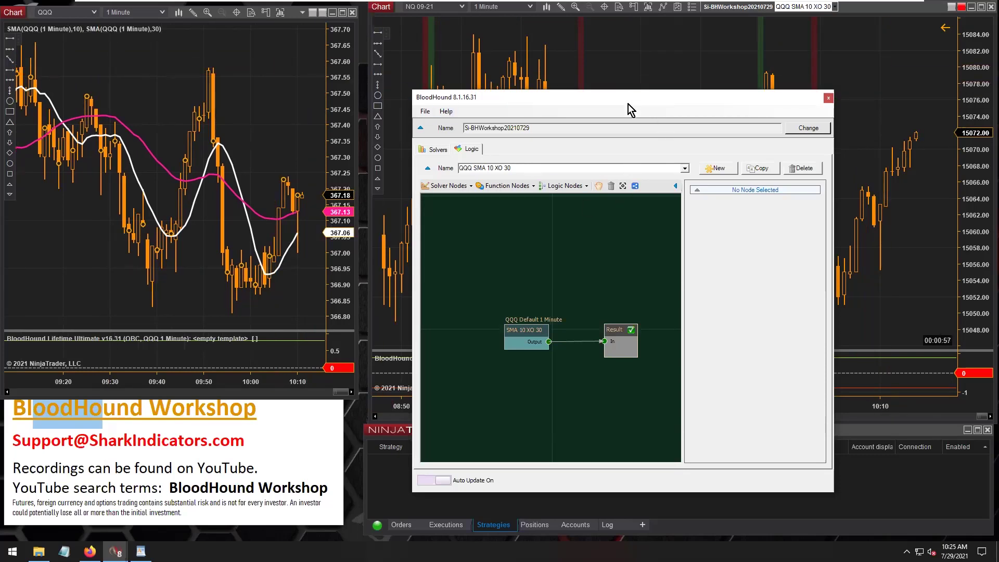
{"action": "left_click_drag", "start_coordinate": [628, 104], "coordinate": [592, 103]}
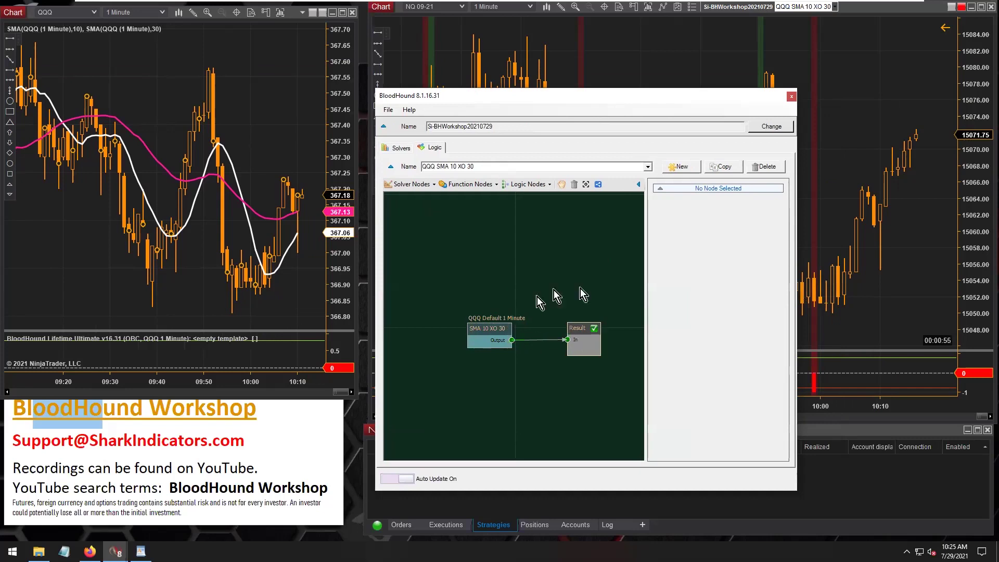
{"action": "mouse_move", "coordinate": [479, 333]}
{"action": "left_click_drag", "start_coordinate": [479, 332], "coordinate": [493, 334]}
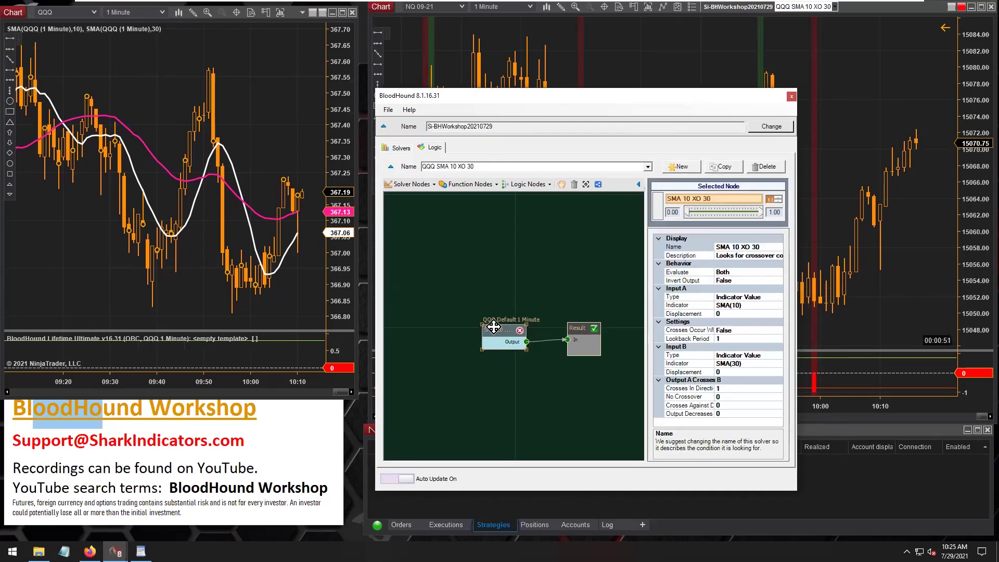
{"action": "left_click", "coordinate": [791, 96]}
- Add the Raven strategy to the NQ chart with template file Si-BHWorkshop20210729.bht
{"action": "right_click", "coordinate": [642, 51]}
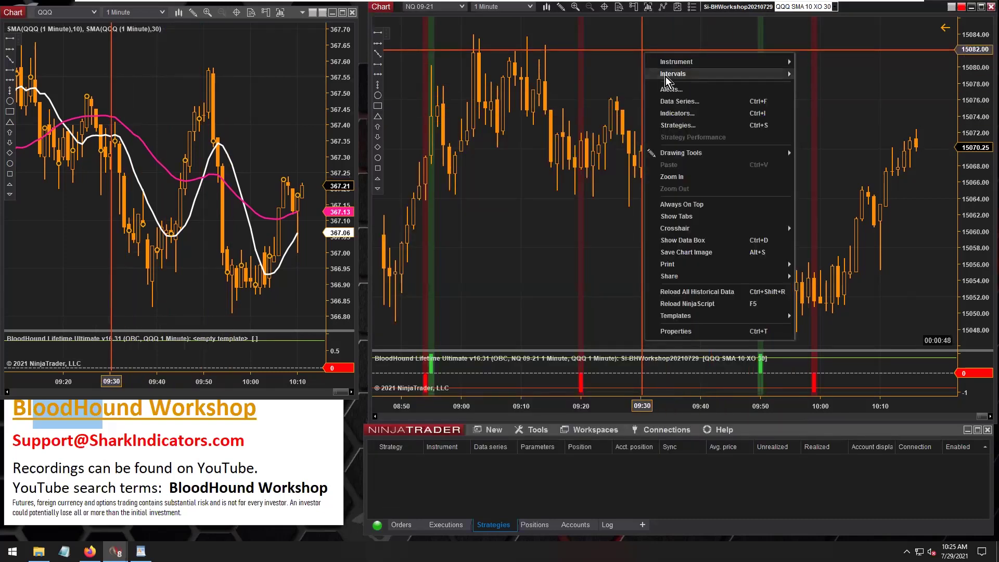
{"action": "left_click", "coordinate": [675, 126]}
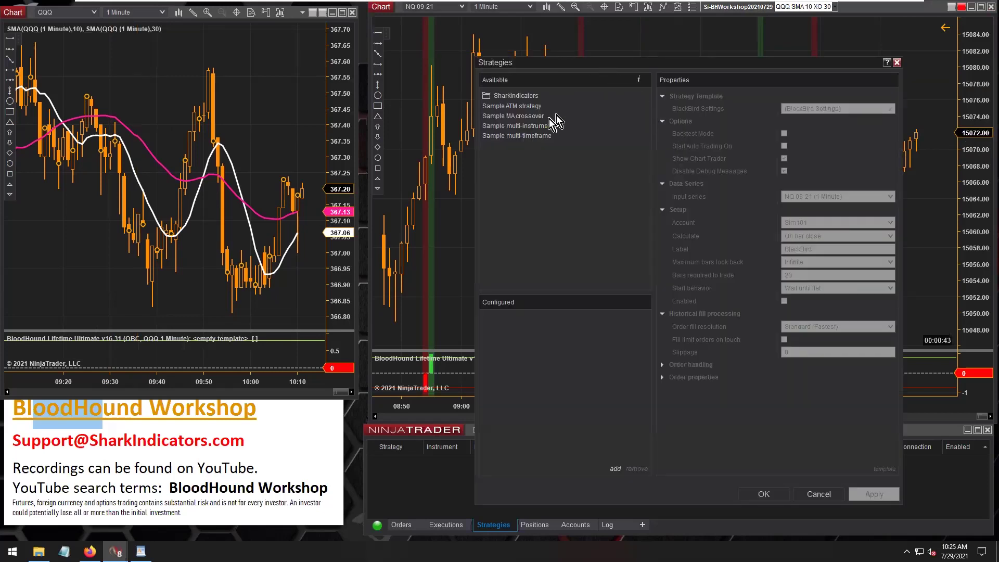
{"action": "left_click", "coordinate": [511, 97]}
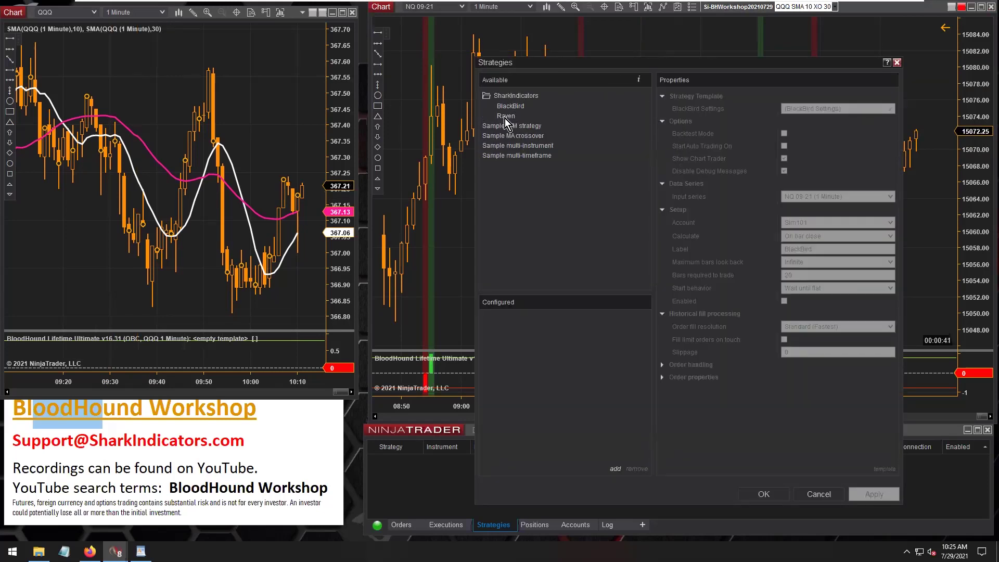
{"action": "double_click", "coordinate": [504, 117]}
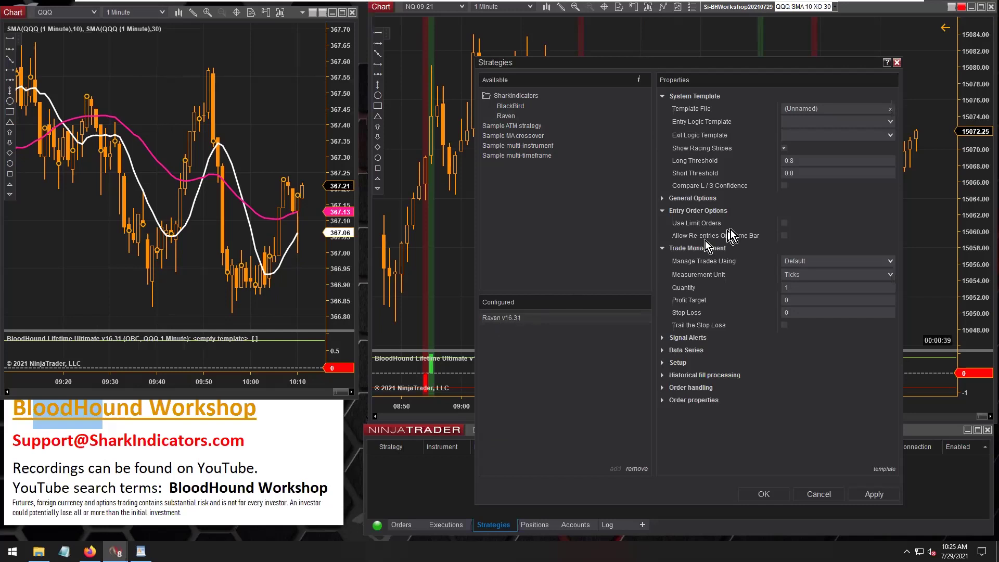
{"action": "left_click", "coordinate": [822, 109]}
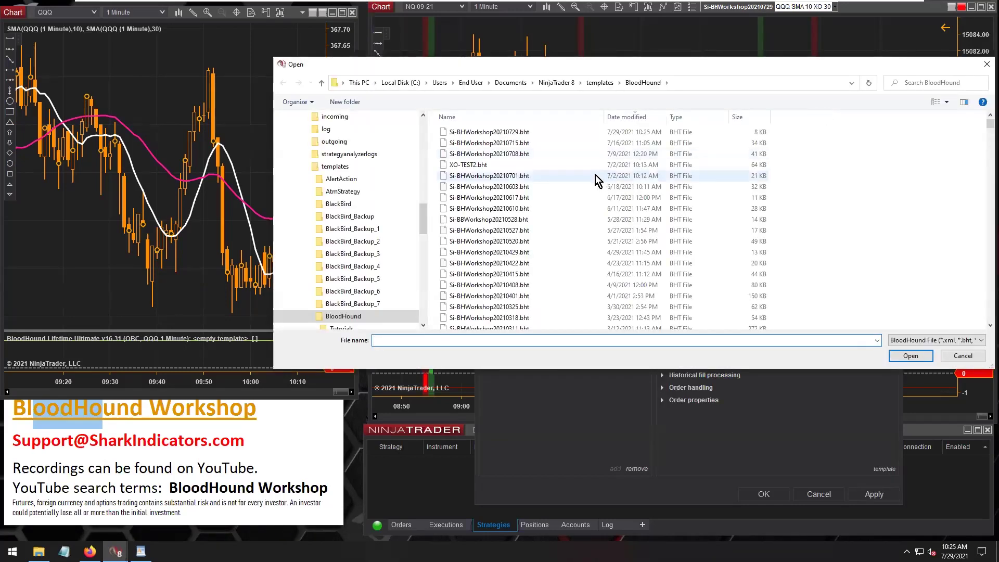
{"action": "double_click", "coordinate": [504, 132]}
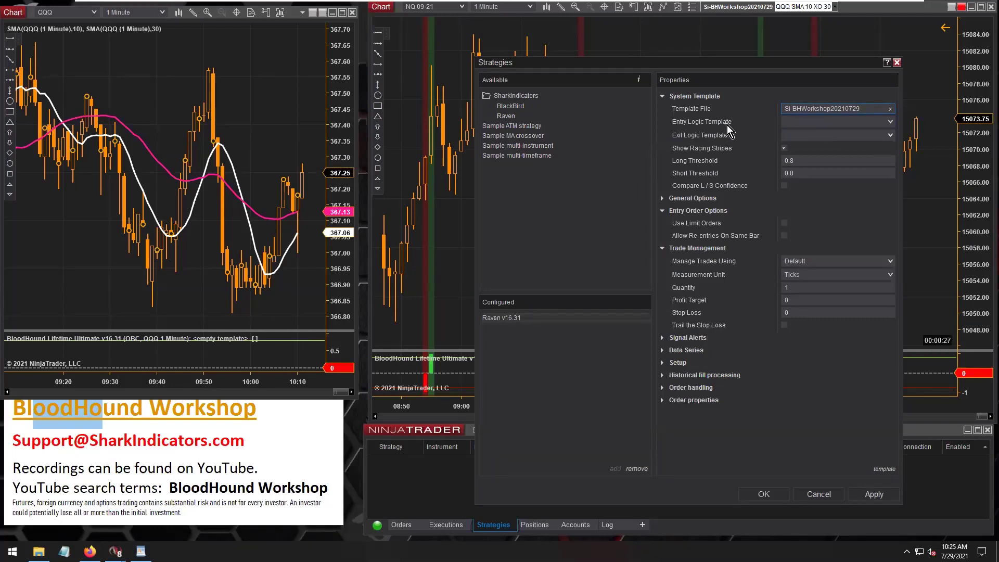
- Choose QQQ SMA 10 XO 30 as entry logic and set the 5-tick profit target
{"action": "left_click", "coordinate": [811, 122]}
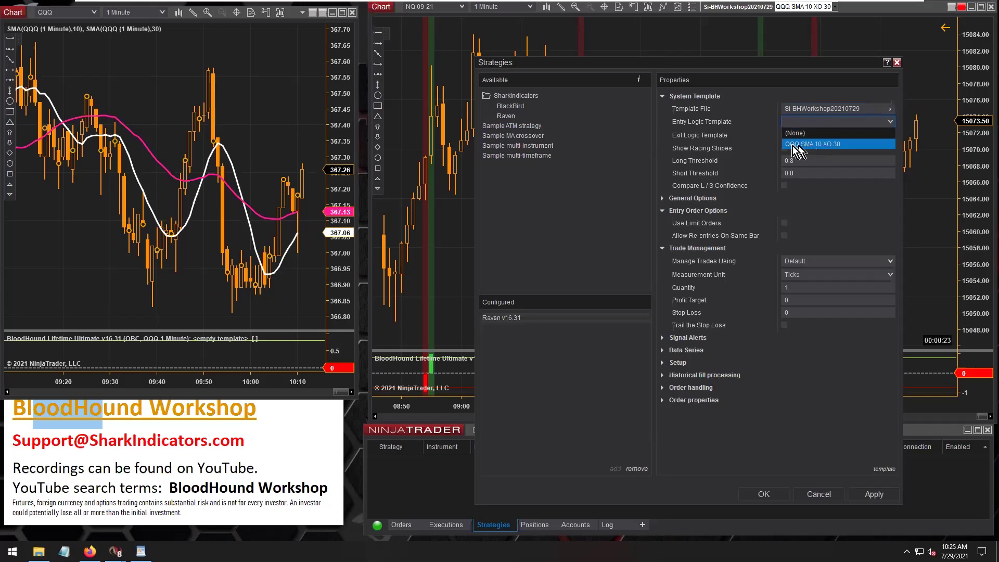
{"action": "left_click", "coordinate": [838, 145]}
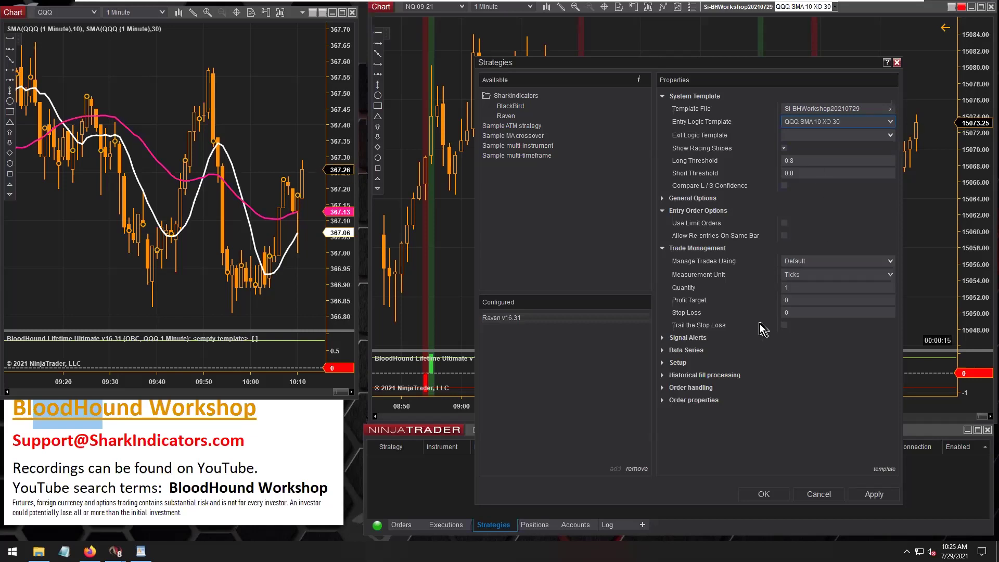
{"action": "left_click", "coordinate": [802, 299]}
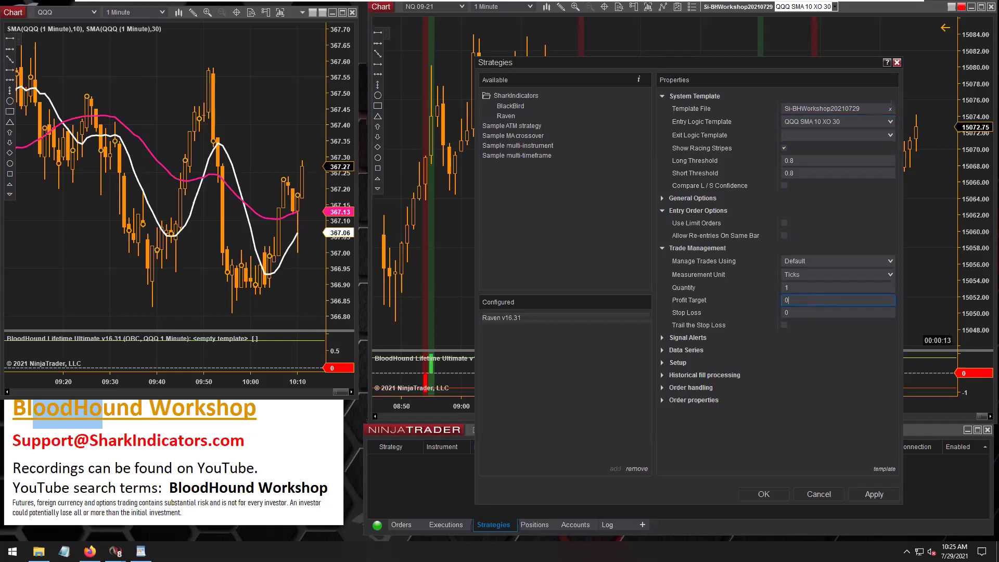
{"action": "key", "text": "BackSpace"}
{"action": "key", "text": "BackSpace"}
{"action": "key", "text": "BackSpace"}
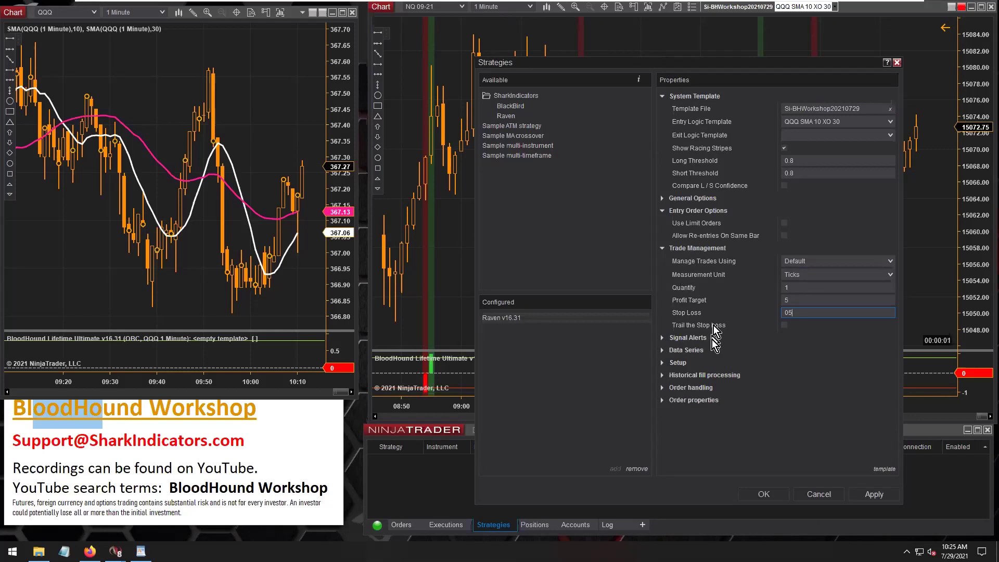
{"action": "left_click", "coordinate": [677, 364]}
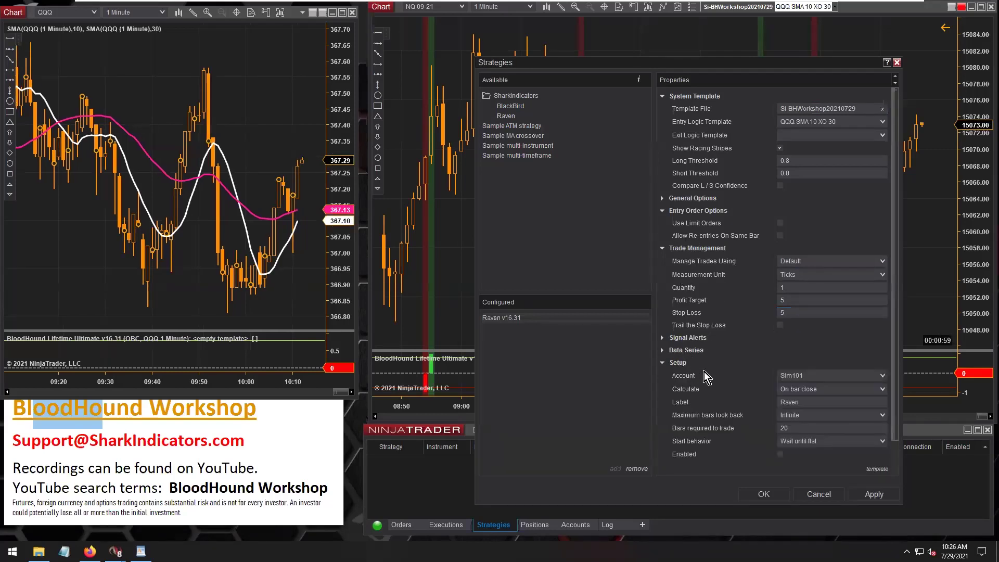
- Enable Raven under Setup and apply it to the NQ chart
{"action": "scroll", "coordinate": [697, 371], "scroll_direction": "down", "scroll_amount": 1}
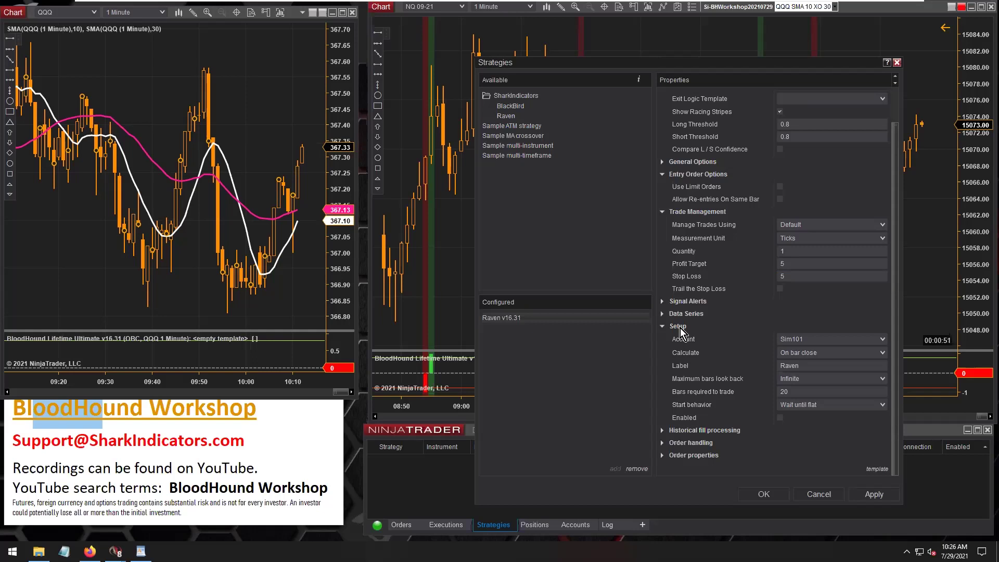
{"action": "left_click", "coordinate": [779, 418]}
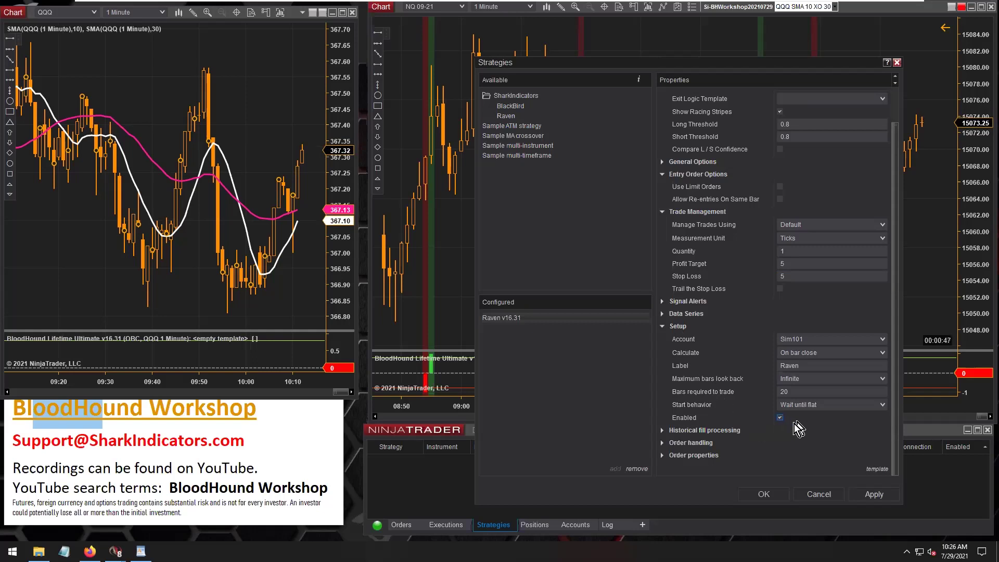
{"action": "left_click", "coordinate": [761, 495]}
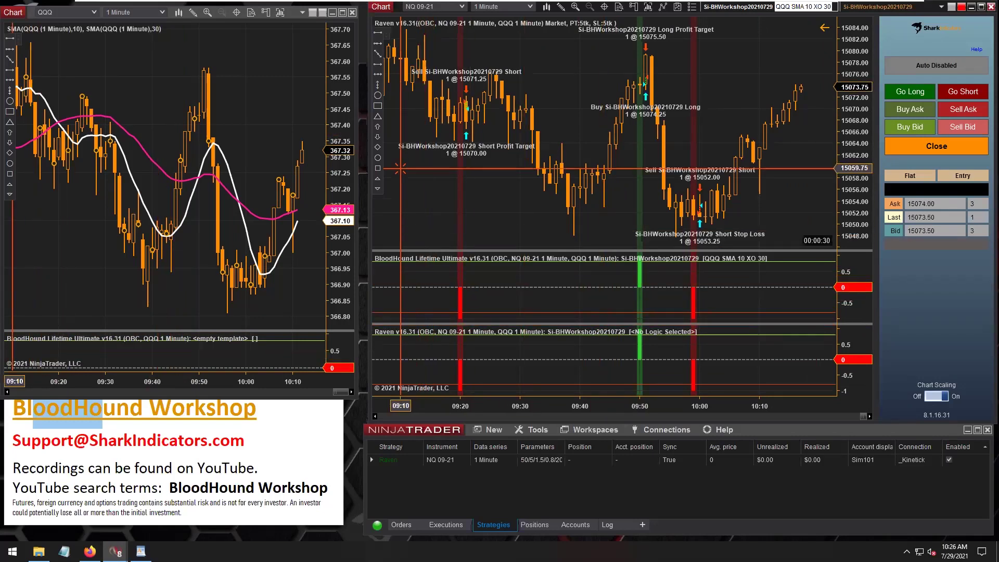
{"action": "left_click", "coordinate": [378, 58]}
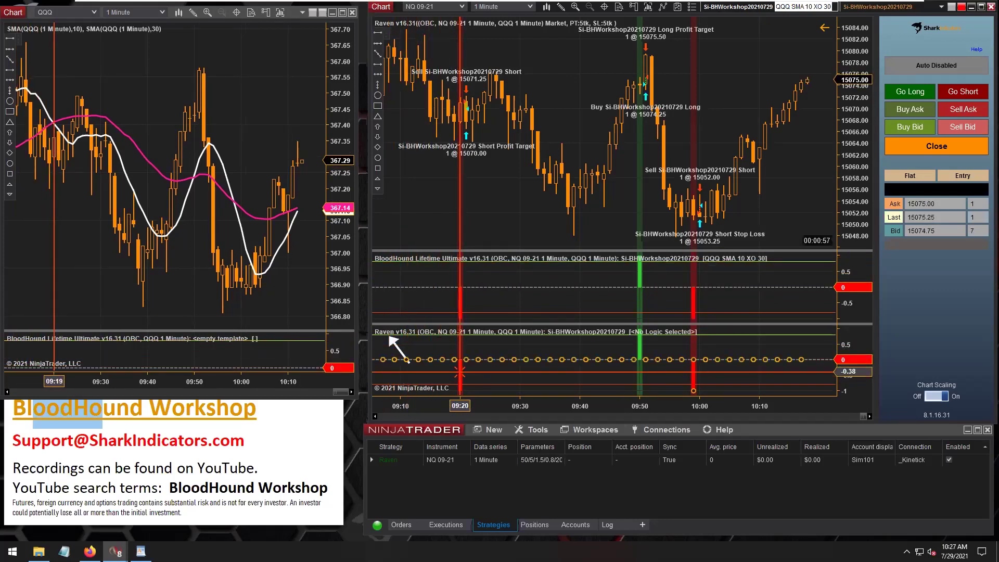
{"action": "left_click", "coordinate": [394, 343]}
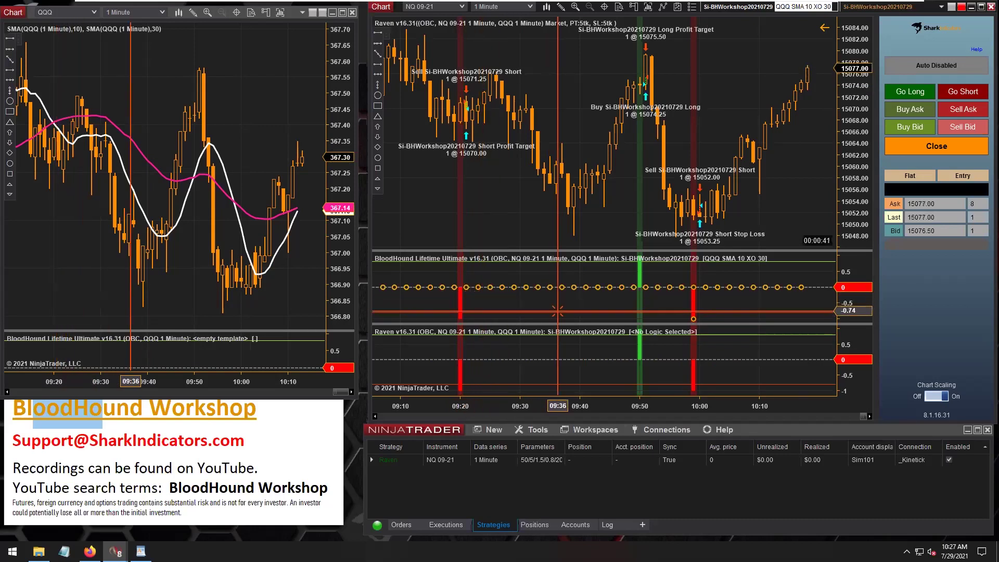
- Enlarge the NQ price panel over the BloodHound panel, then select the QQQ chart's pink SMA line
{"action": "left_click_drag", "start_coordinate": [561, 252], "coordinate": [562, 302]}
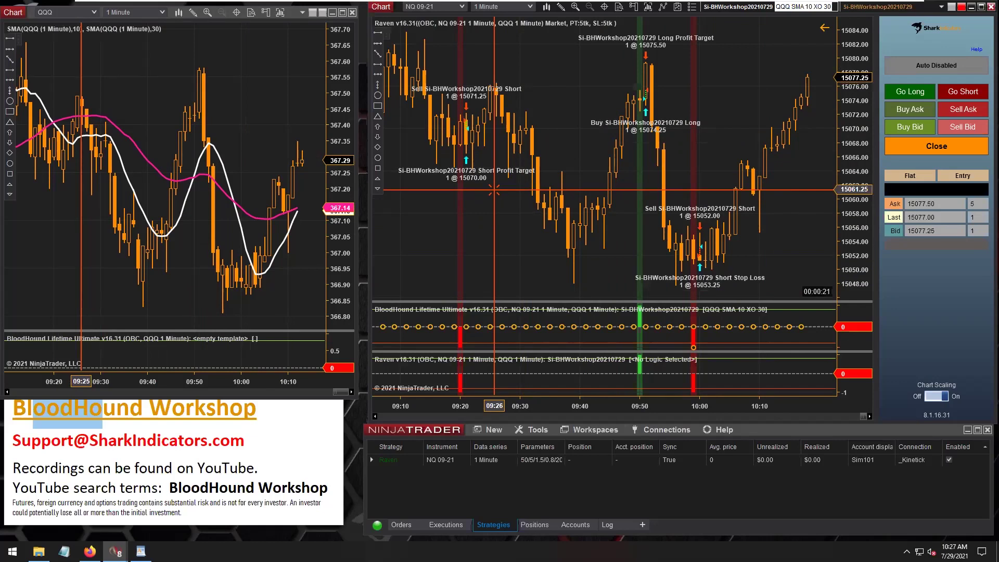
{"action": "left_click", "coordinate": [142, 152]}
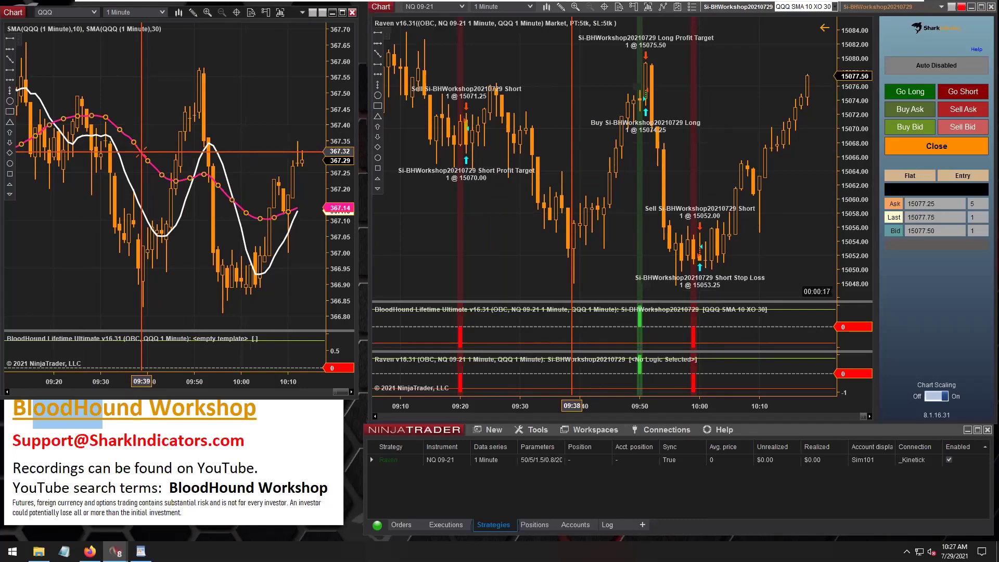